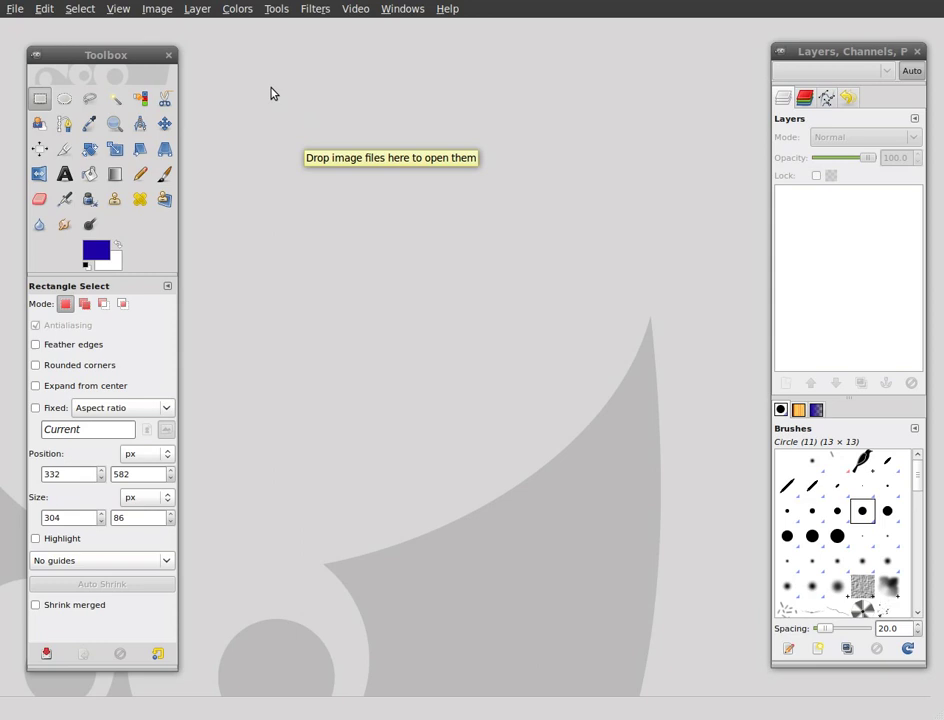
# - Create a new blank 800×800 image
pyautogui.click(18, 10)
pyautogui.click(27, 31)
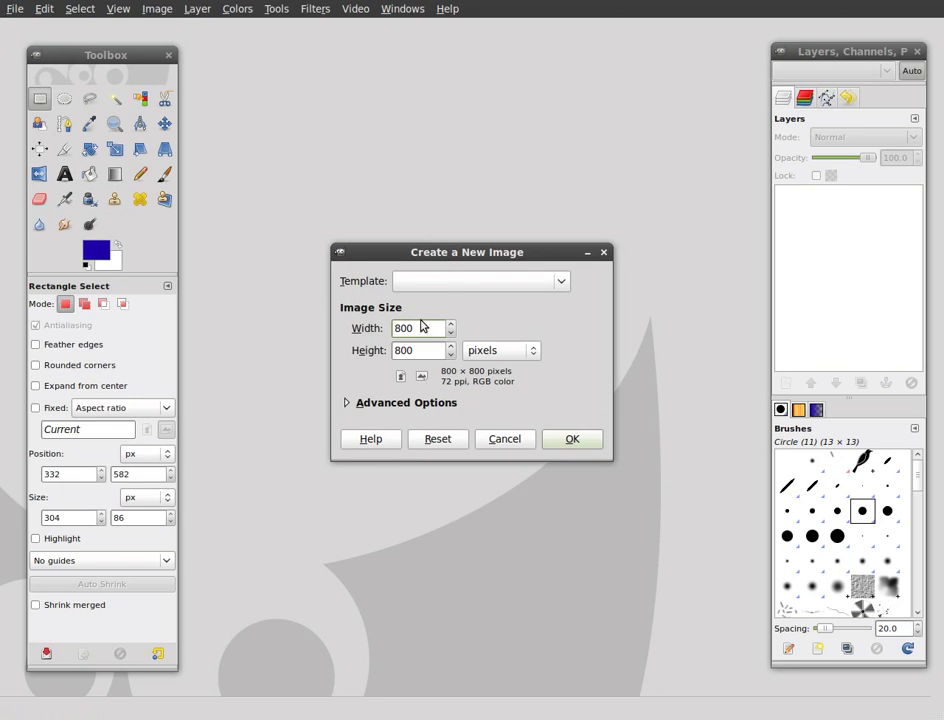
pyautogui.click(573, 441)
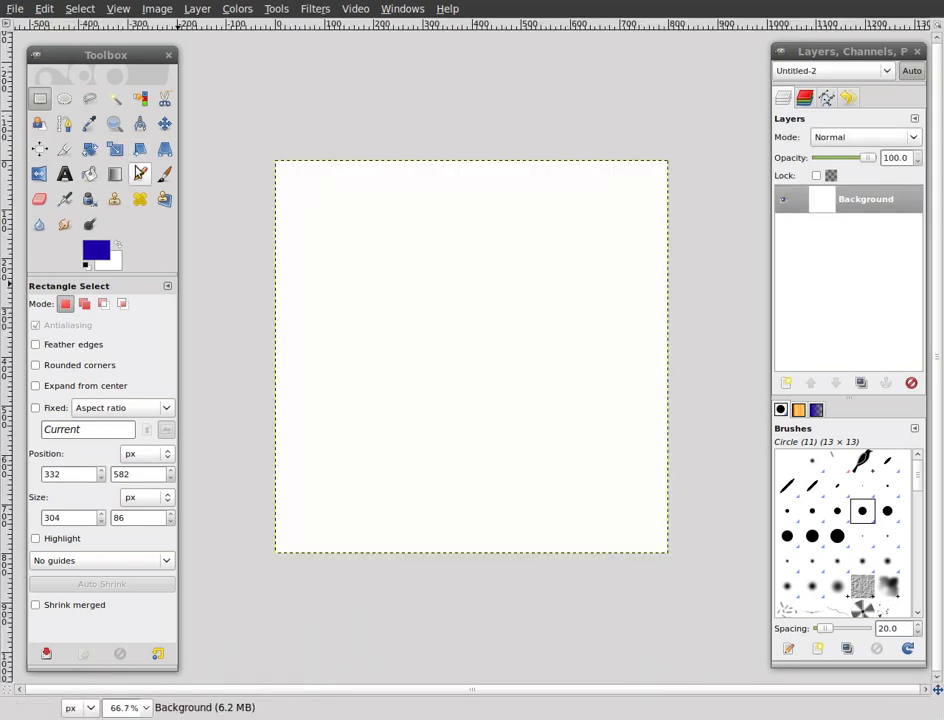
# - Add the text 'My Site' in a text box near the top left of the image
pyautogui.click(64, 174)
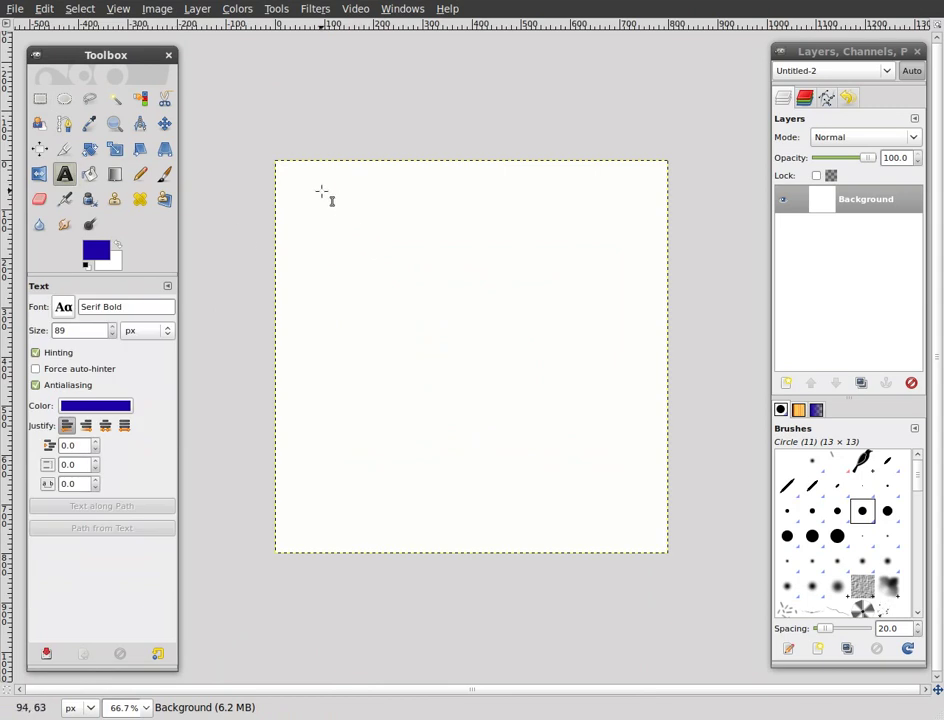
pyautogui.moveTo(322, 192); pyautogui.dragTo(556, 245)
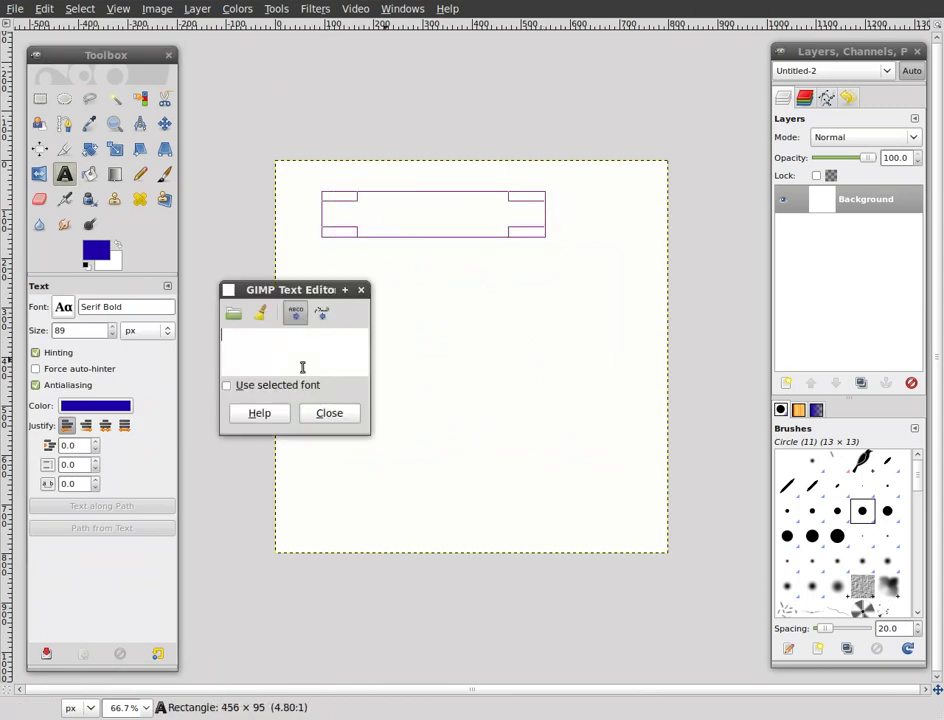
pyautogui.write('My Site')
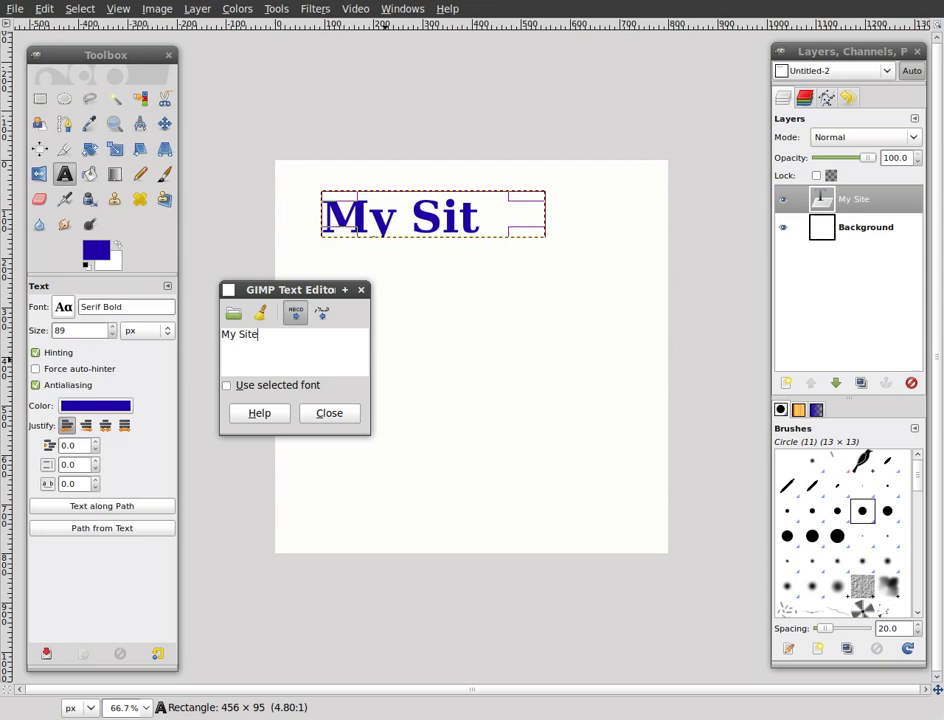
pyautogui.moveTo(536, 238); pyautogui.dragTo(533, 246)
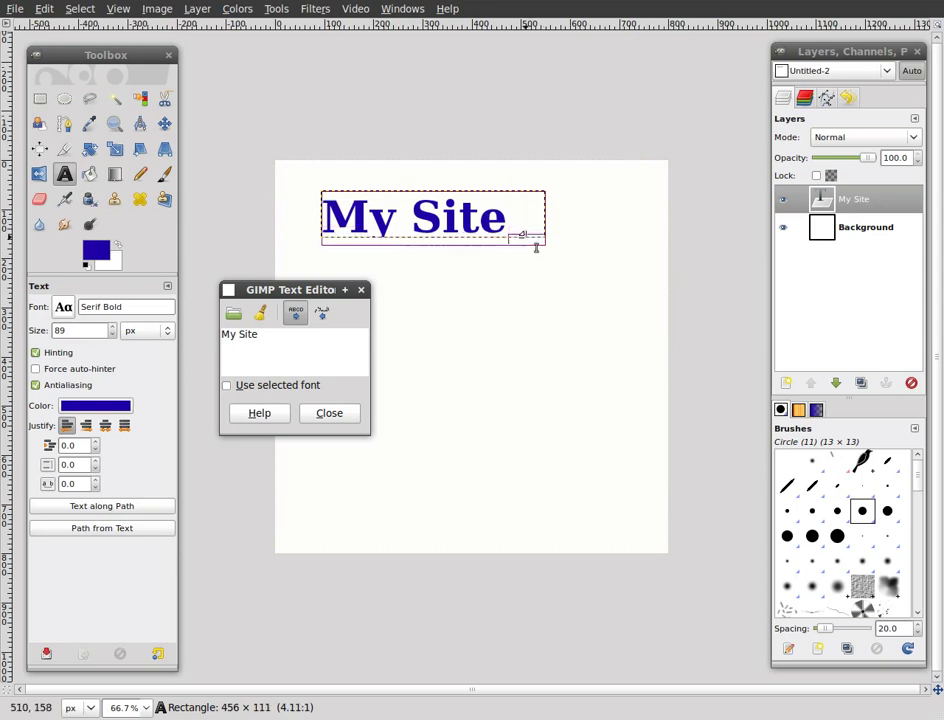
pyautogui.click(339, 418)
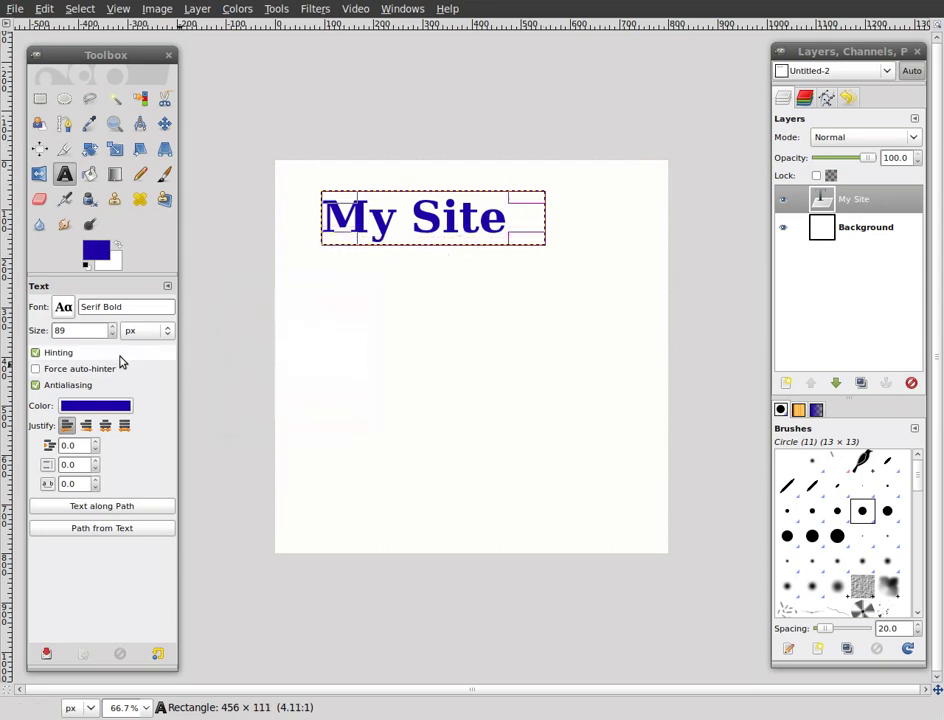
# - Add the text 'Enter' in a second text box at the lower right
pyautogui.moveTo(509, 446); pyautogui.dragTo(662, 507)
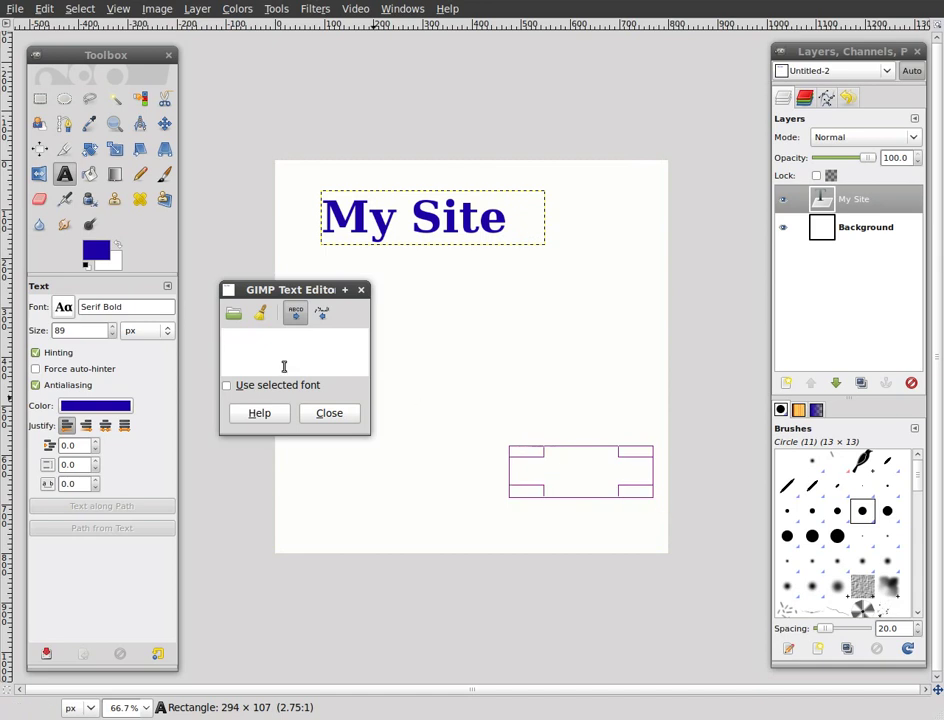
pyautogui.write('Enter')
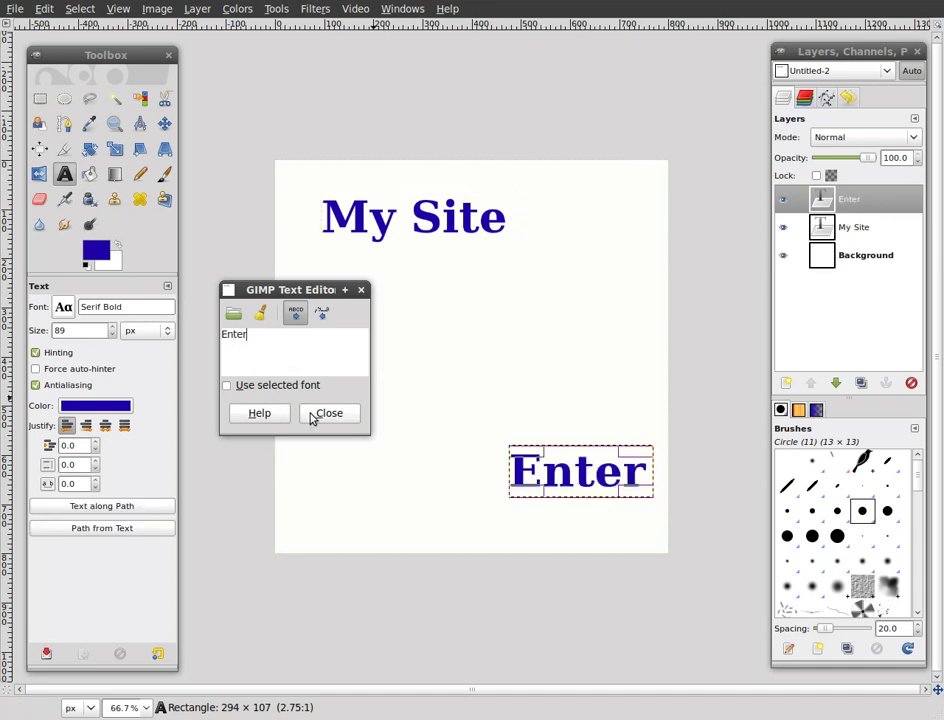
pyautogui.click(344, 420)
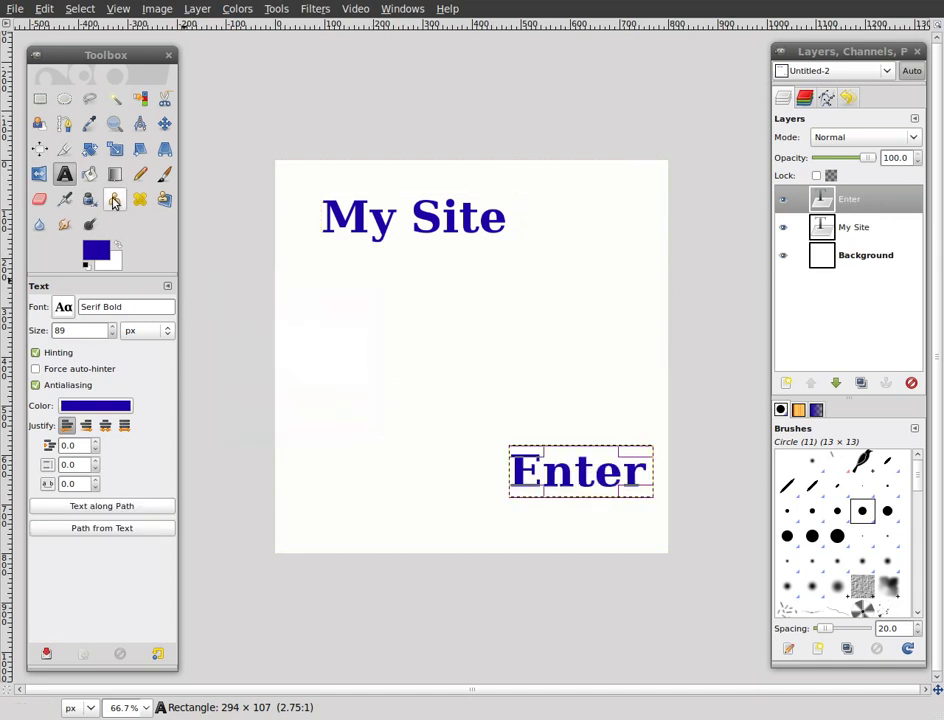
# - Free-select a down-left pointing arrow polygon below 'My Site'
pyautogui.click(88, 108)
pyautogui.click(344, 319)
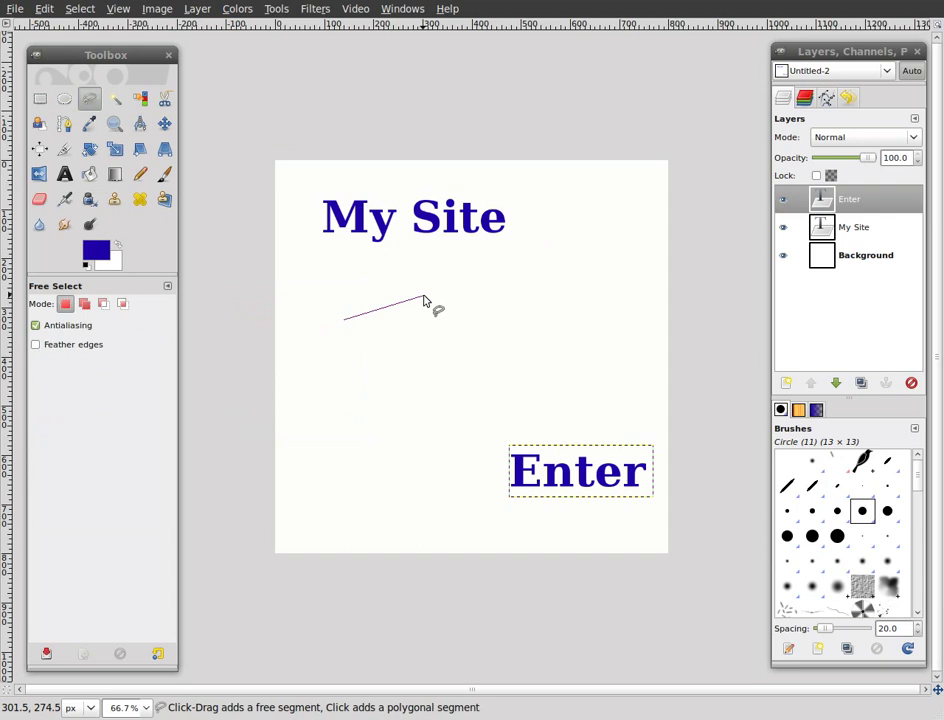
pyautogui.click(424, 297)
pyautogui.click(440, 351)
pyautogui.click(527, 299)
pyautogui.click(565, 372)
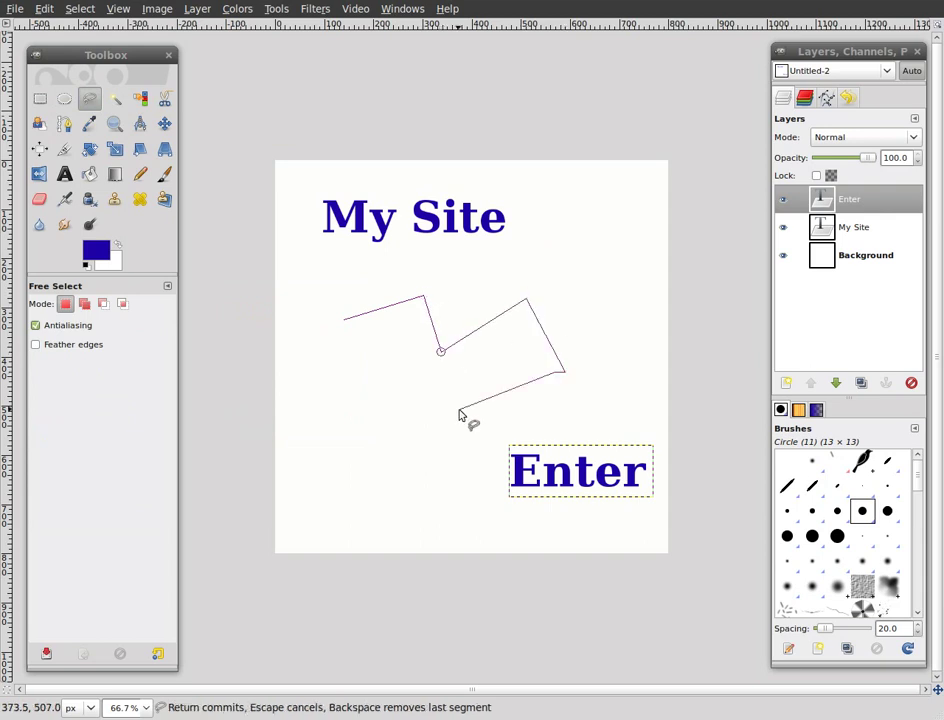
pyautogui.click(398, 455)
pyautogui.click(420, 530)
pyautogui.click(310, 534)
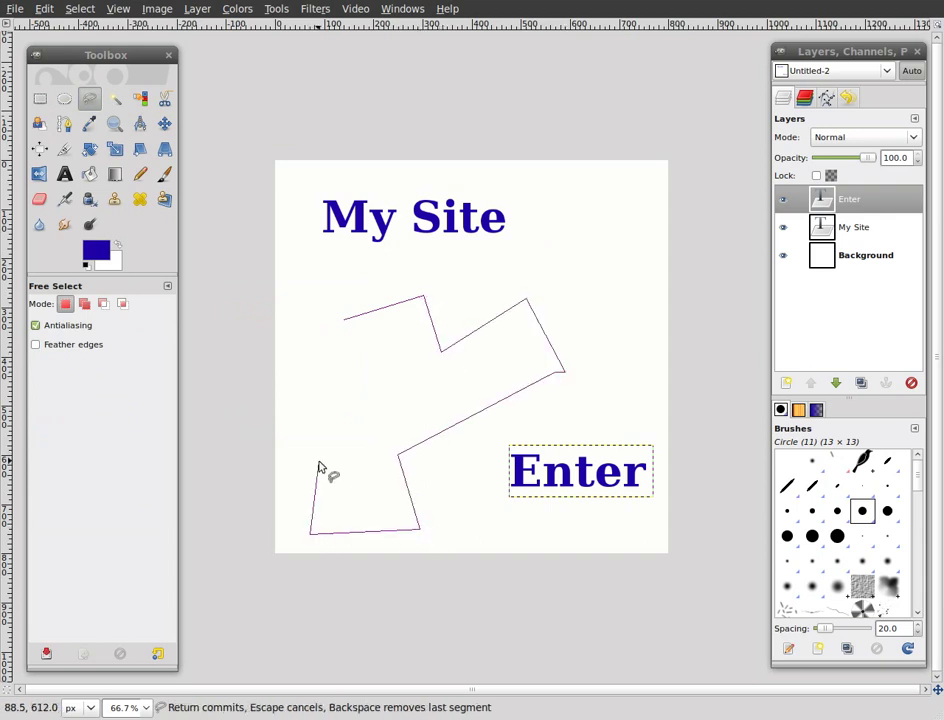
pyautogui.click(344, 320)
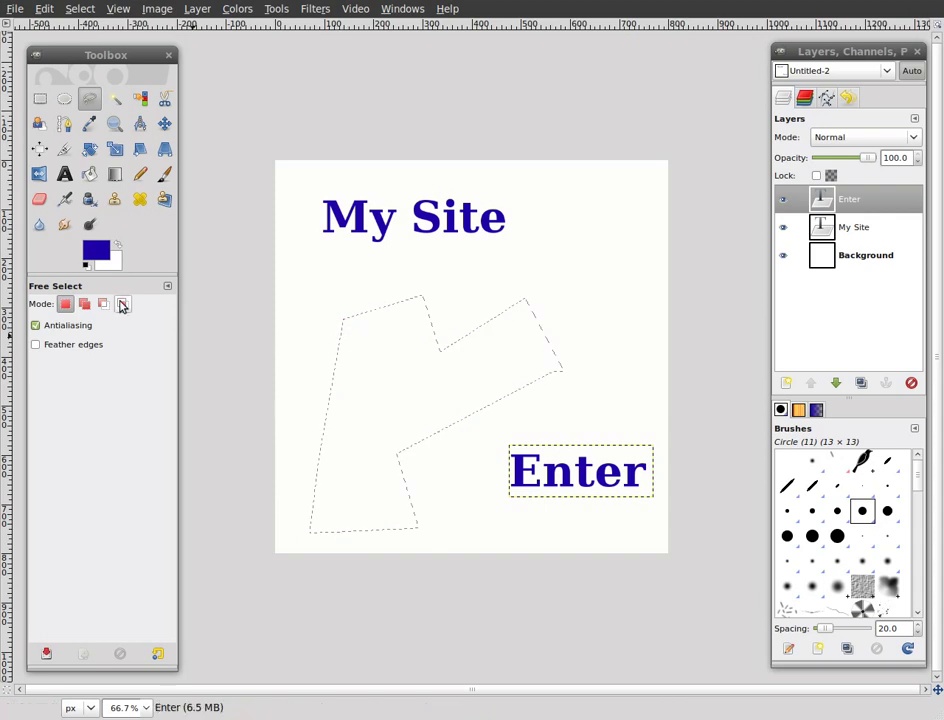
# - Bucket-fill the arrow selection with blue on the Background layer
pyautogui.click(92, 176)
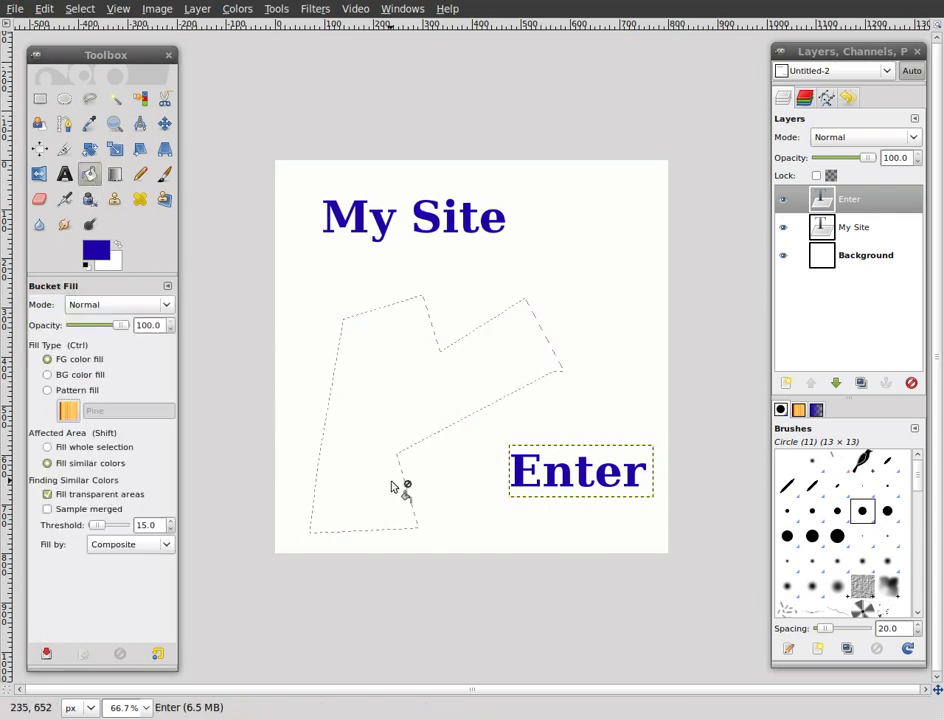
pyautogui.click(858, 257)
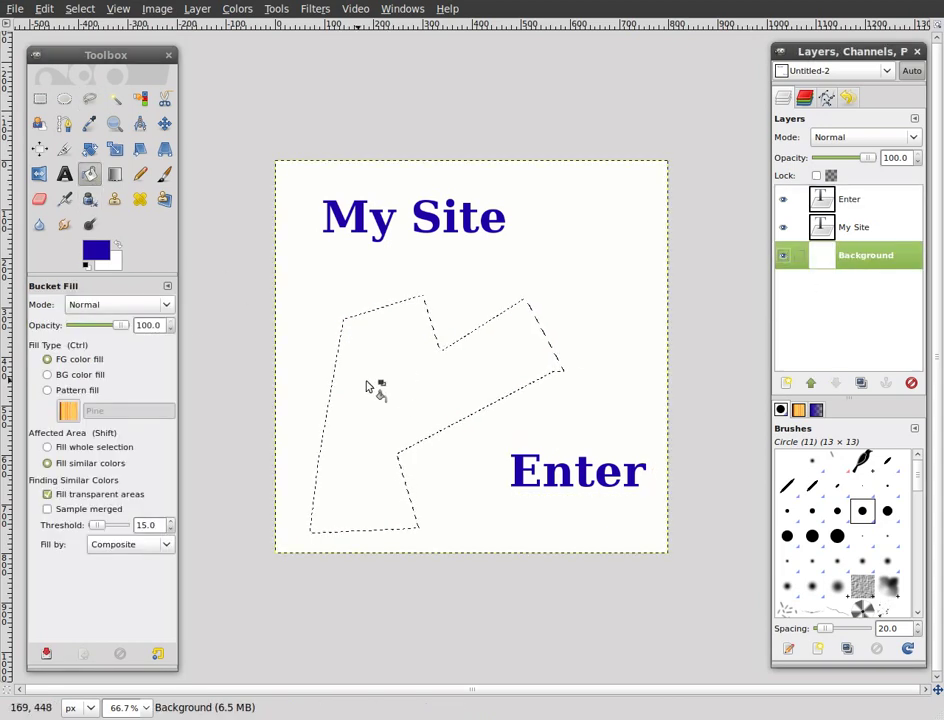
pyautogui.click(379, 510)
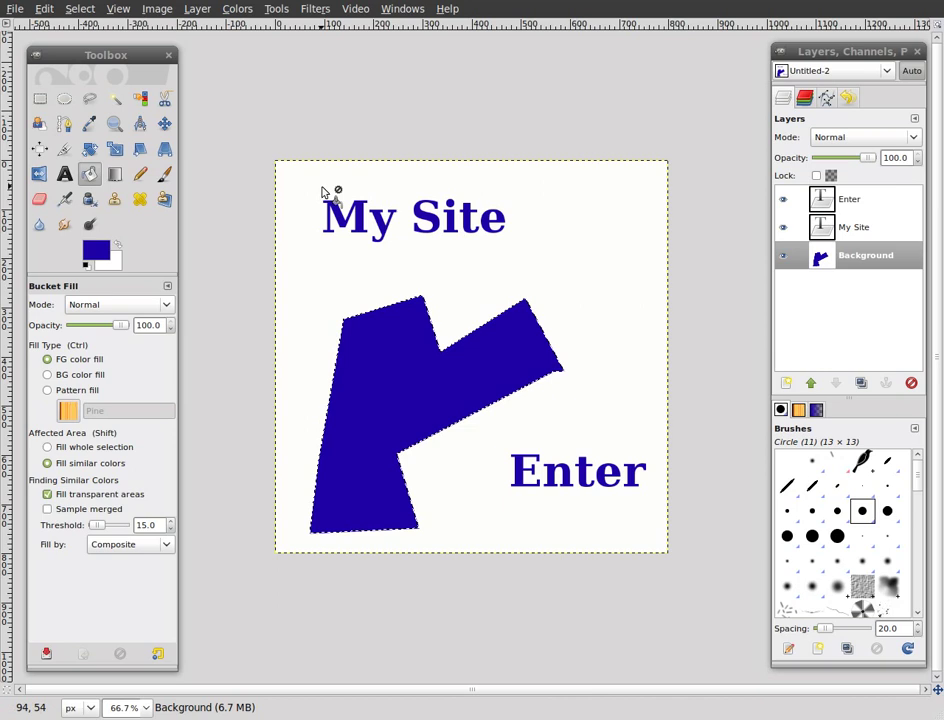
pyautogui.moveTo(97, 65); pyautogui.dragTo(115, 66)
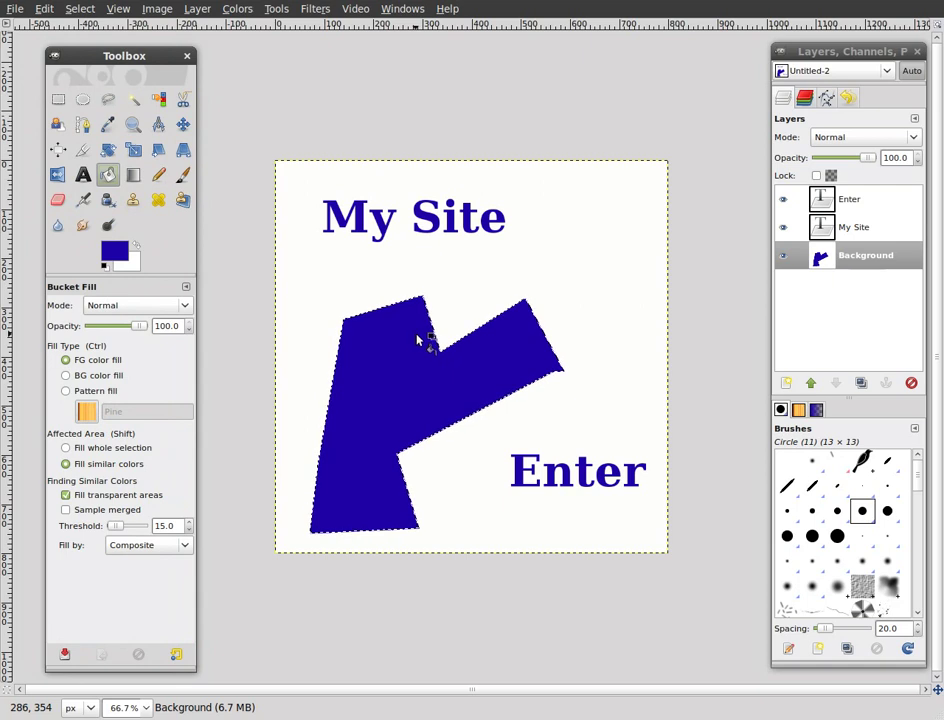
# - Save the image as site.png, merging visible layers and keeping default PNG options
pyautogui.click(14, 10)
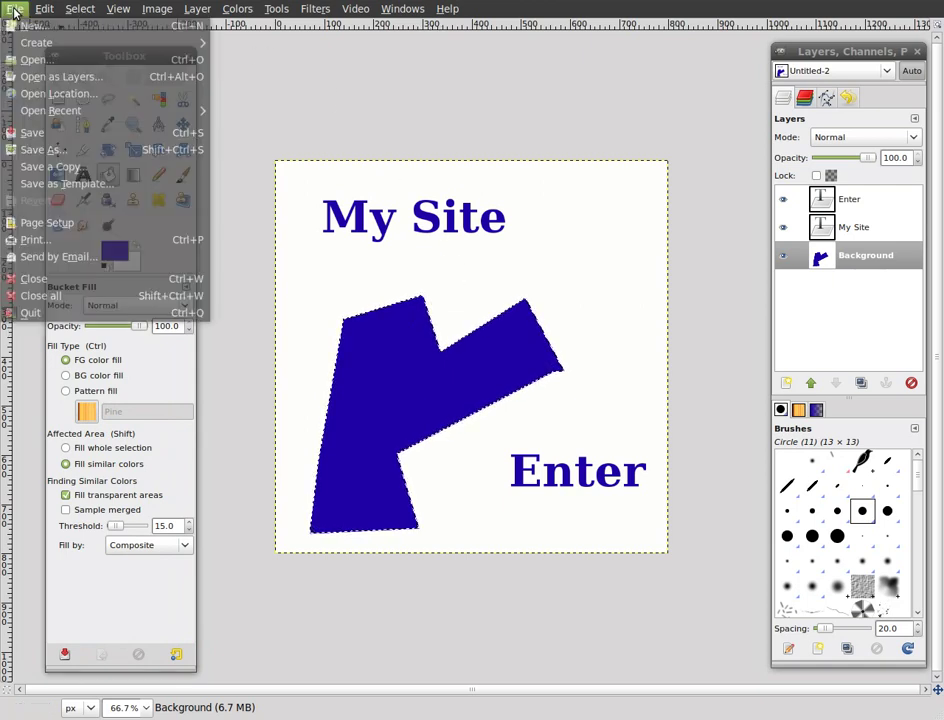
pyautogui.click(57, 149)
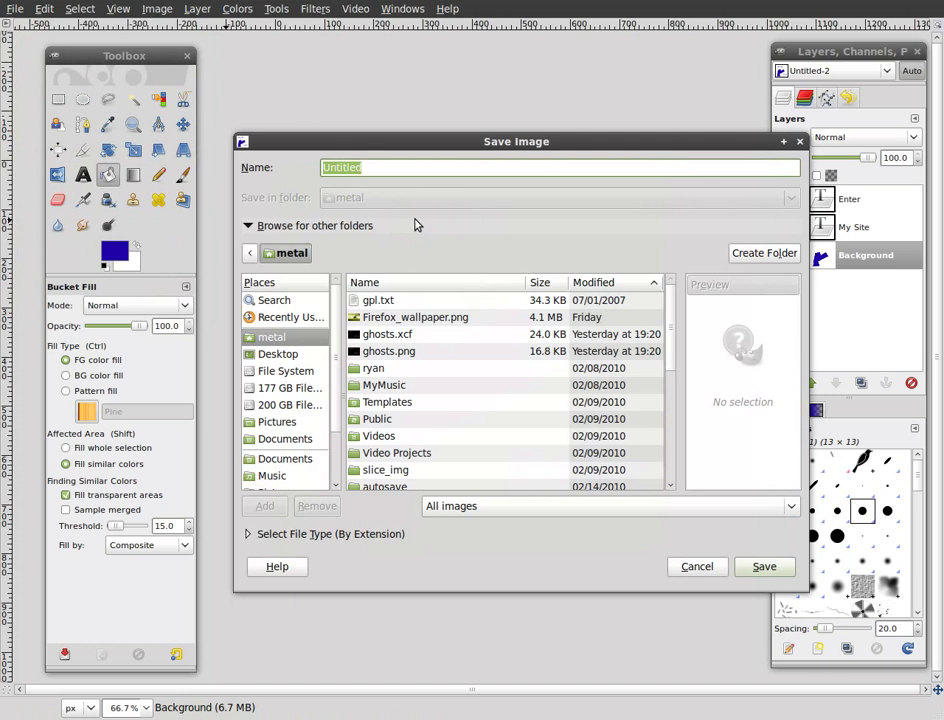
pyautogui.write('site.png')
pyautogui.press('Return')
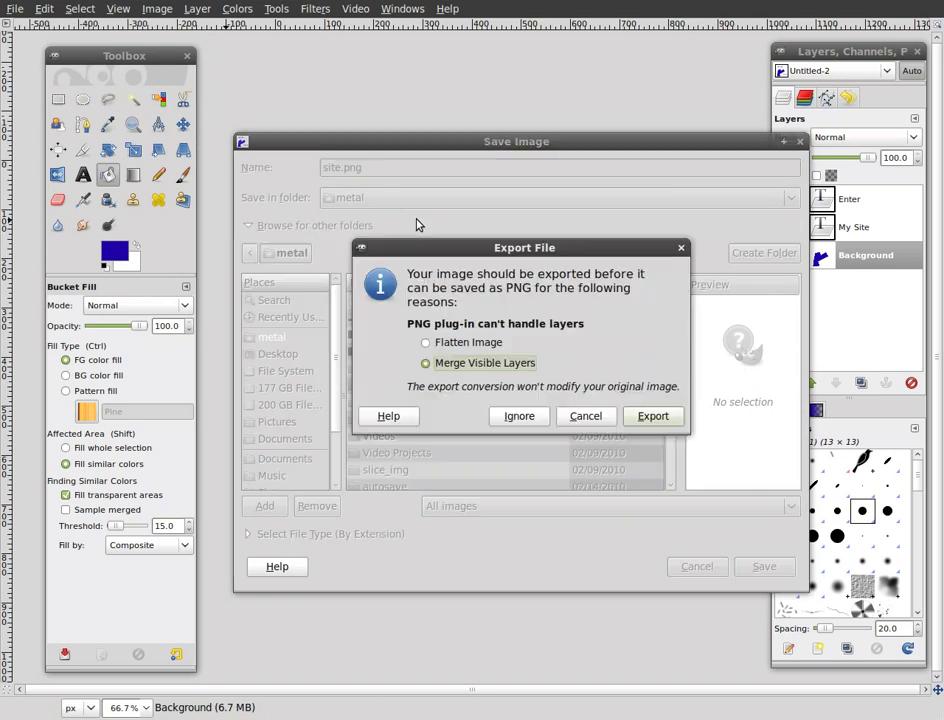
pyautogui.click(655, 418)
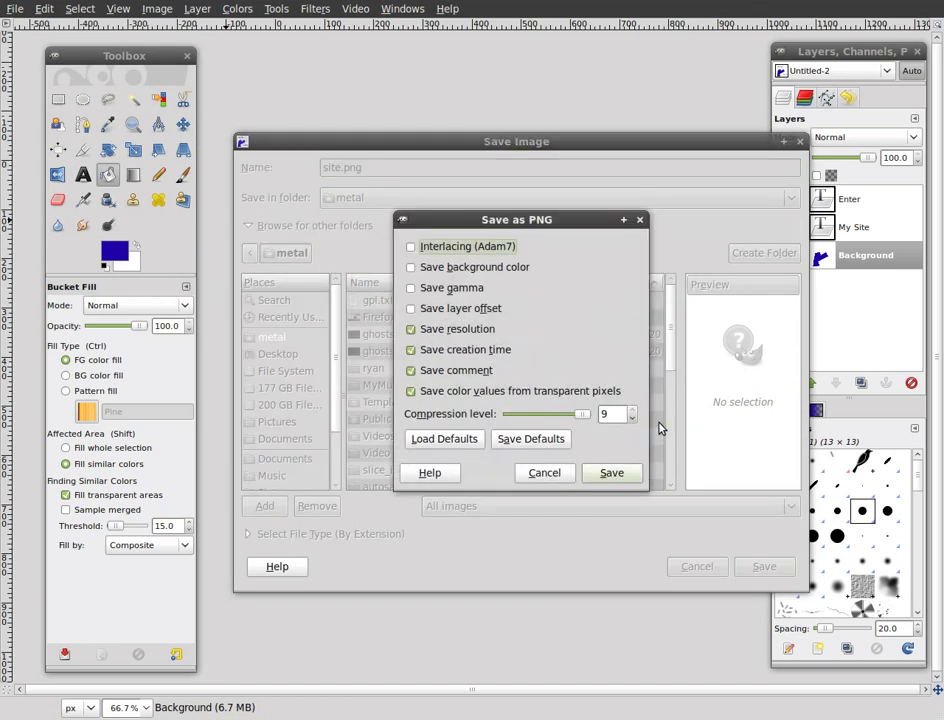
pyautogui.click(608, 481)
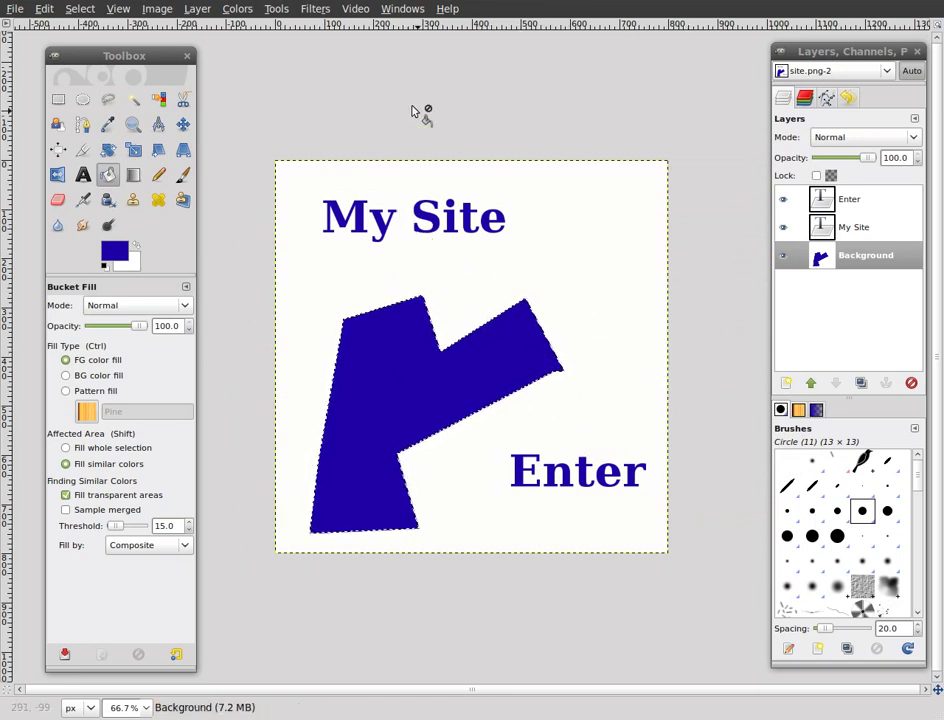
# - Leave the Image Map editor and flatten all layers into one Background layer
pyautogui.click(315, 8)
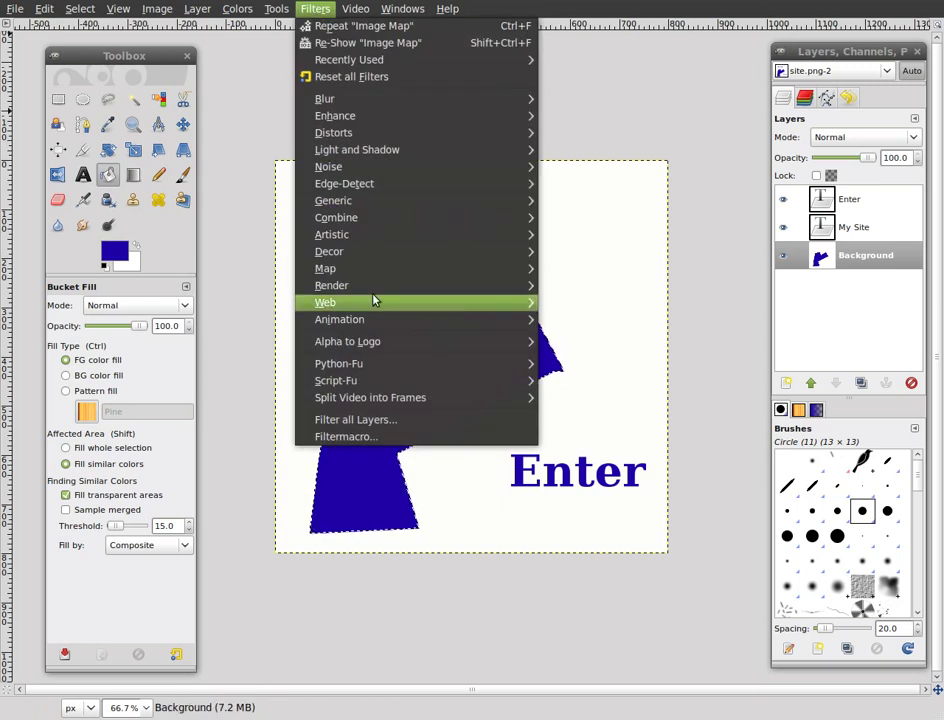
pyautogui.moveTo(372, 290)
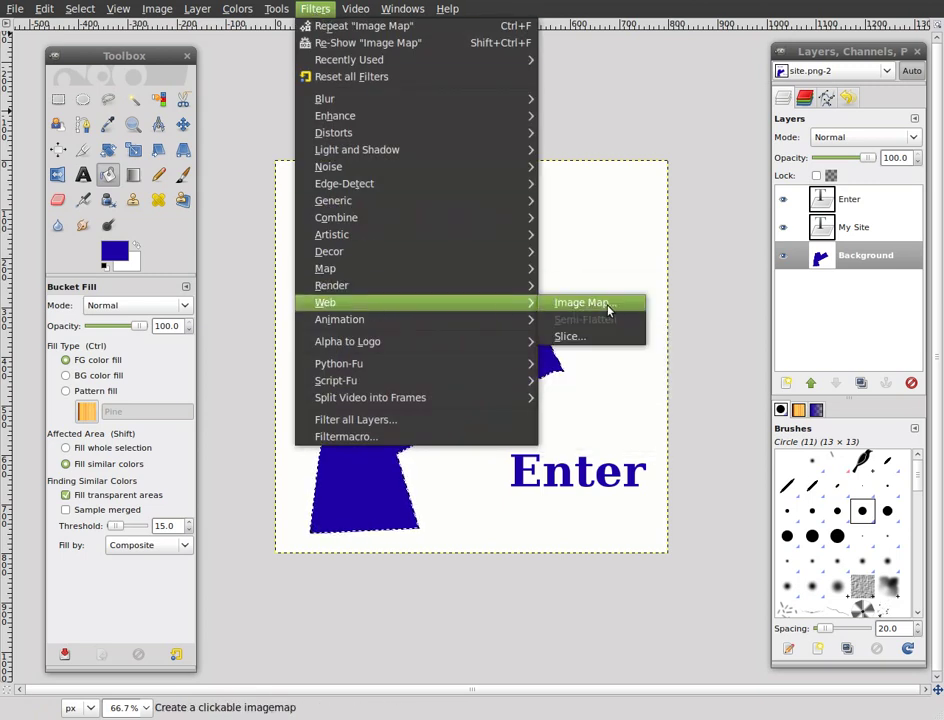
pyautogui.click(620, 306)
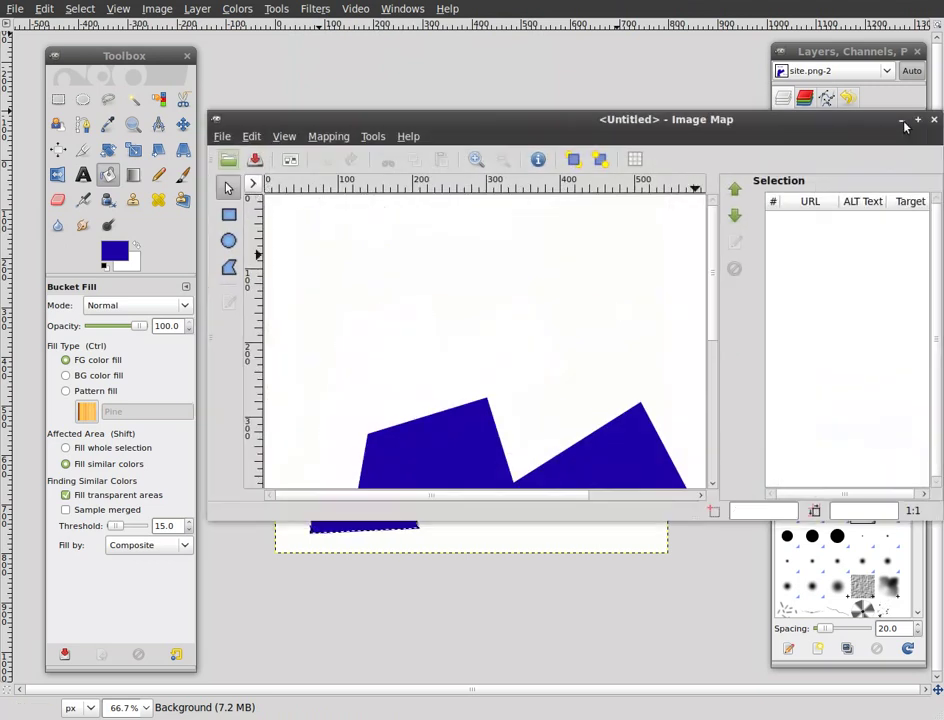
pyautogui.doubleClick(780, 122)
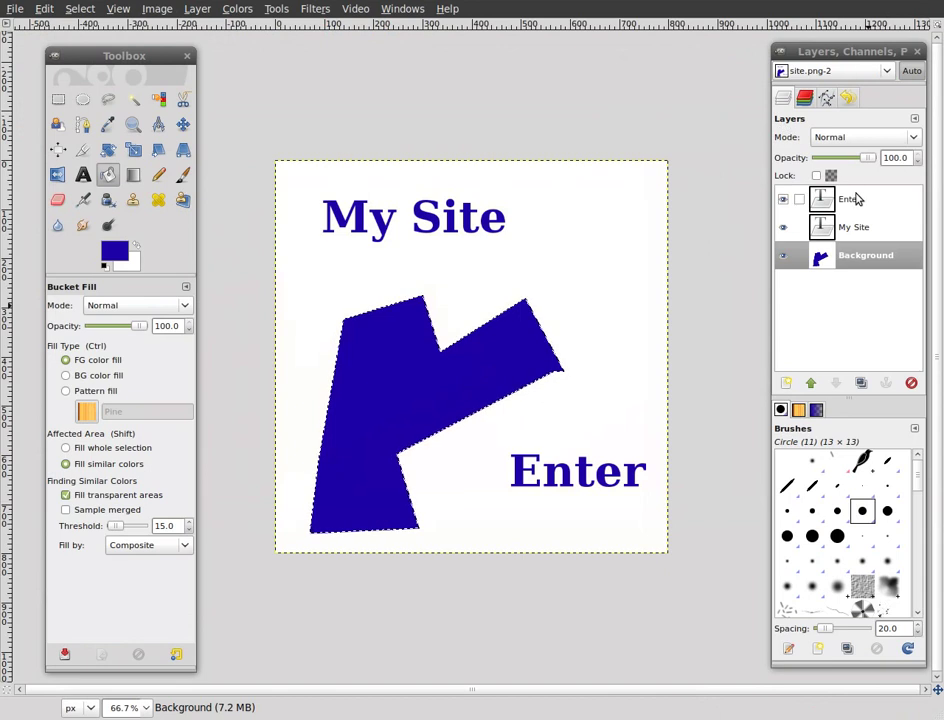
pyautogui.rightClick(853, 196)
pyautogui.click(745, 680)
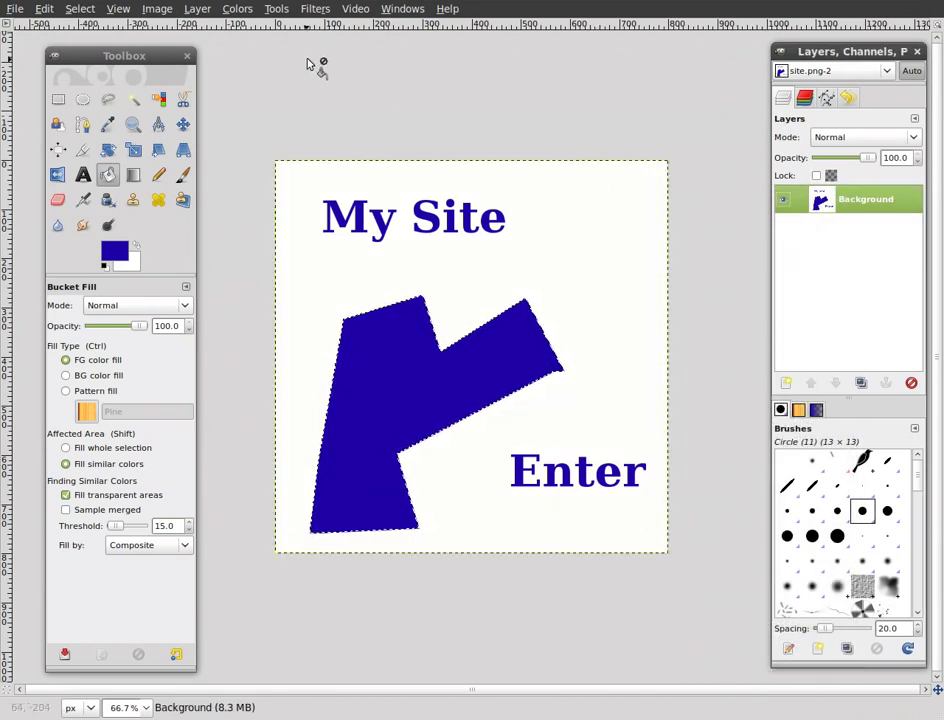
# - Open Filters > Web > Image Map, maximize it, and draw a rectangle around 'My Site'
pyautogui.click(315, 8)
pyautogui.moveTo(381, 304)
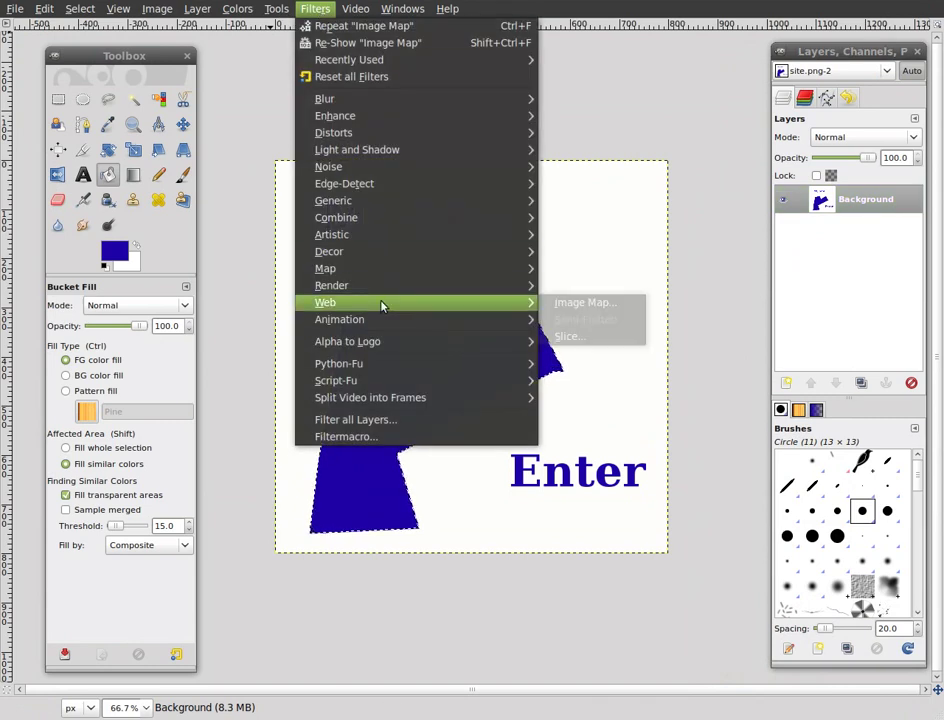
pyautogui.click(603, 304)
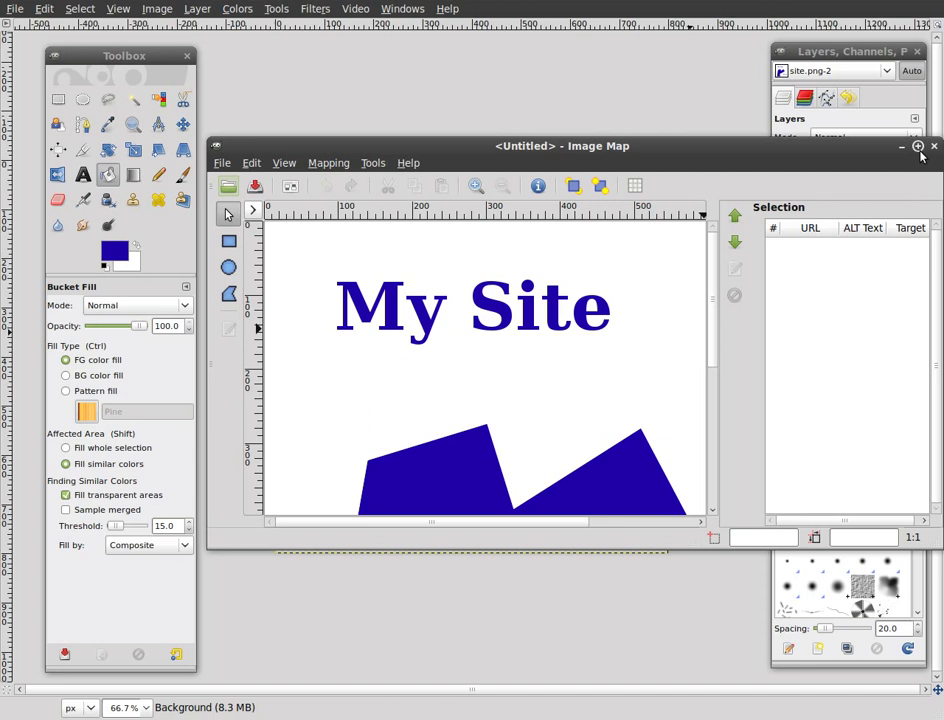
pyautogui.doubleClick(545, 146)
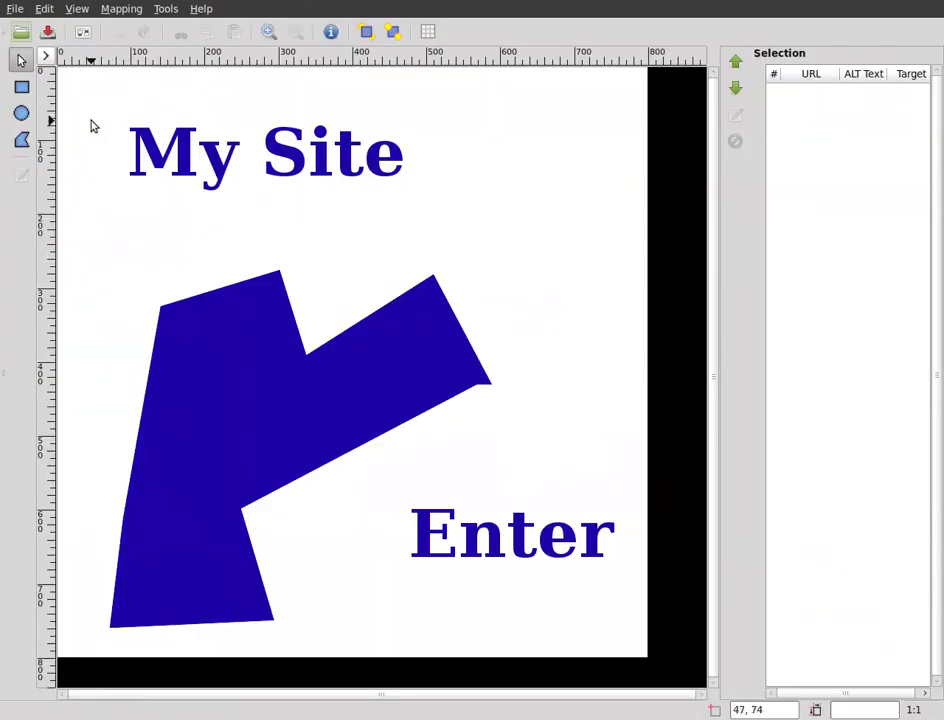
pyautogui.click(22, 89)
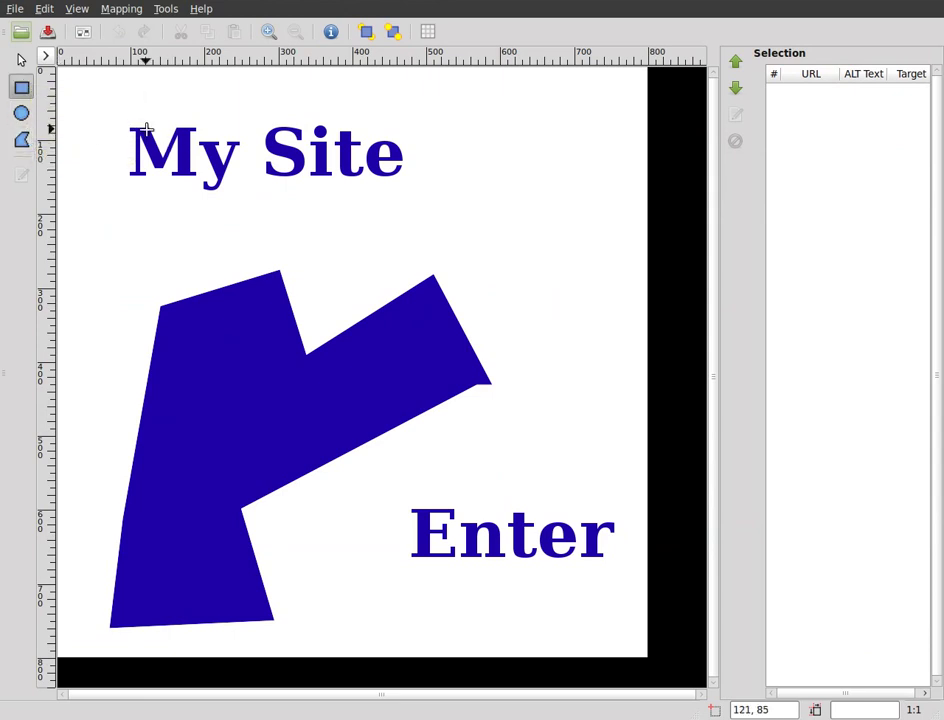
pyautogui.moveTo(122, 122); pyautogui.dragTo(417, 194)
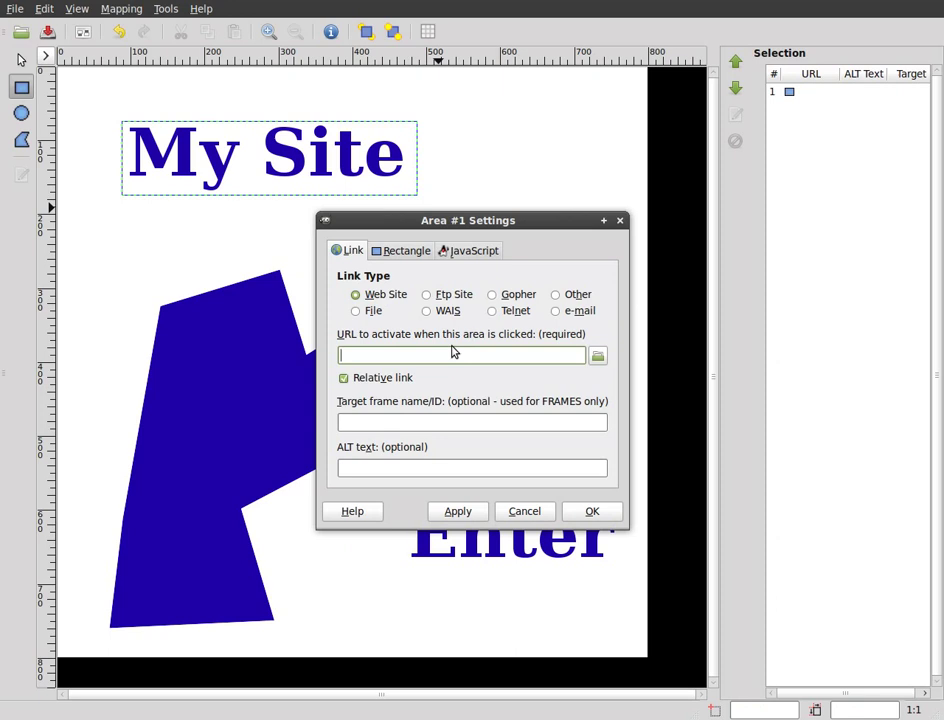
pyautogui.write('http://filmsbykris.com')
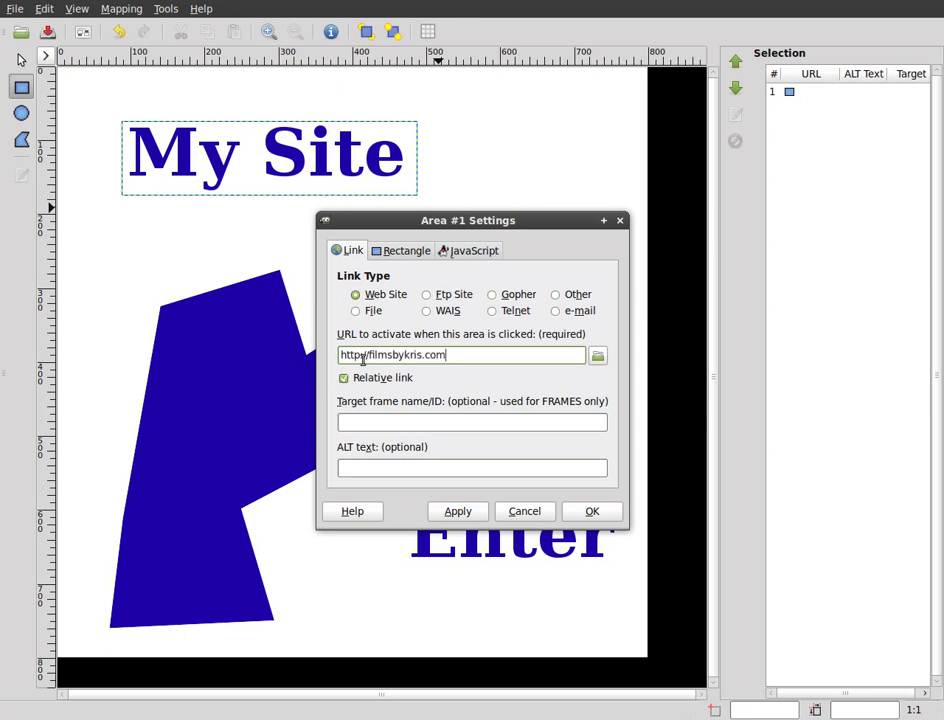
pyautogui.moveTo(362, 355); pyautogui.dragTo(339, 355)
pyautogui.click(378, 356)
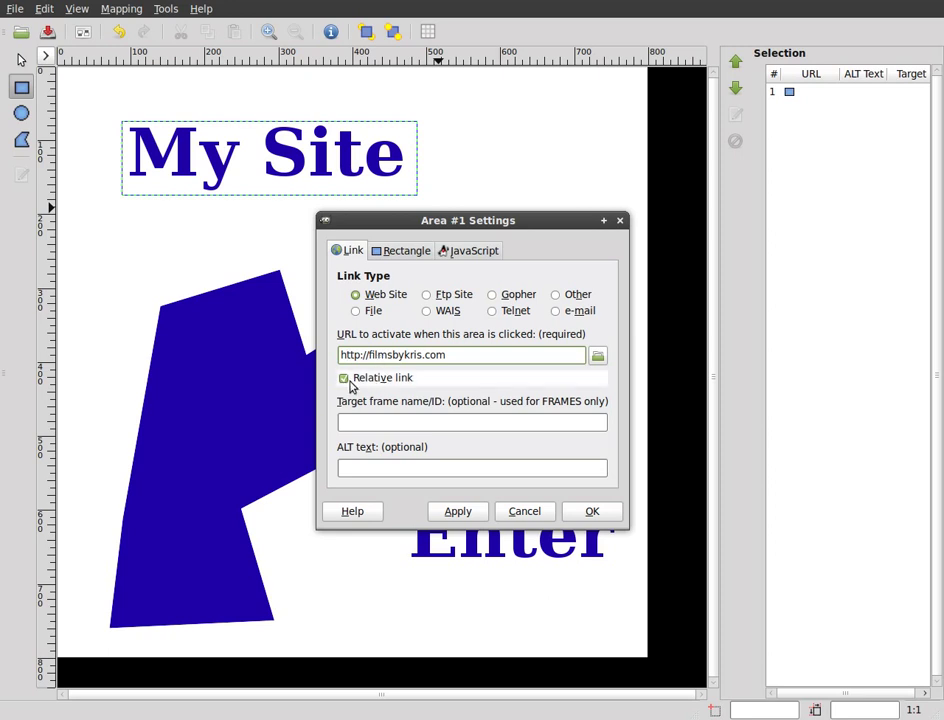
pyautogui.click(367, 384)
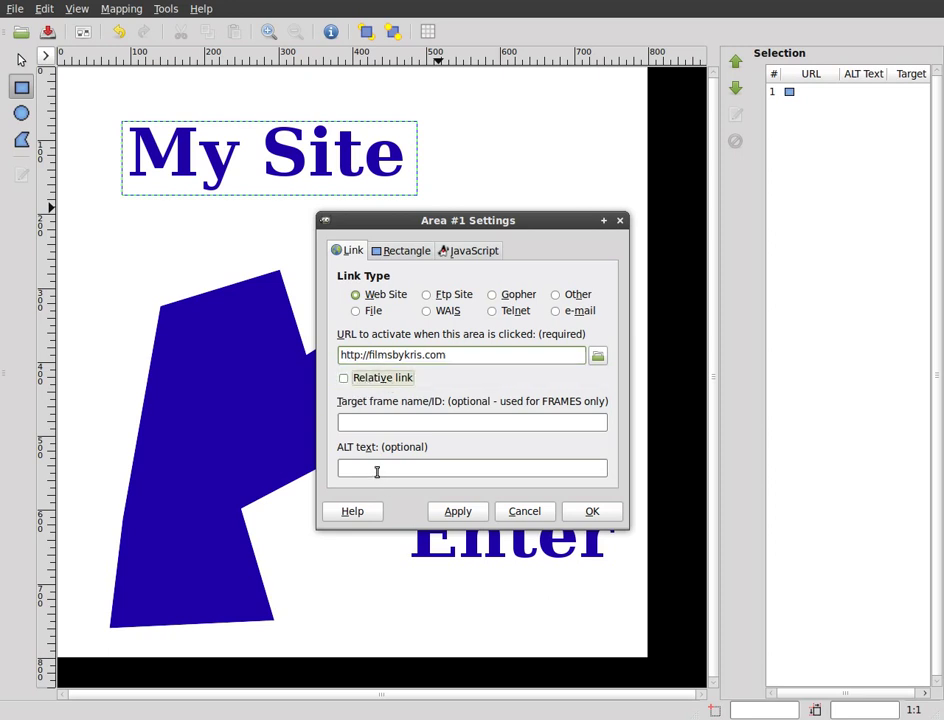
pyautogui.click(368, 468)
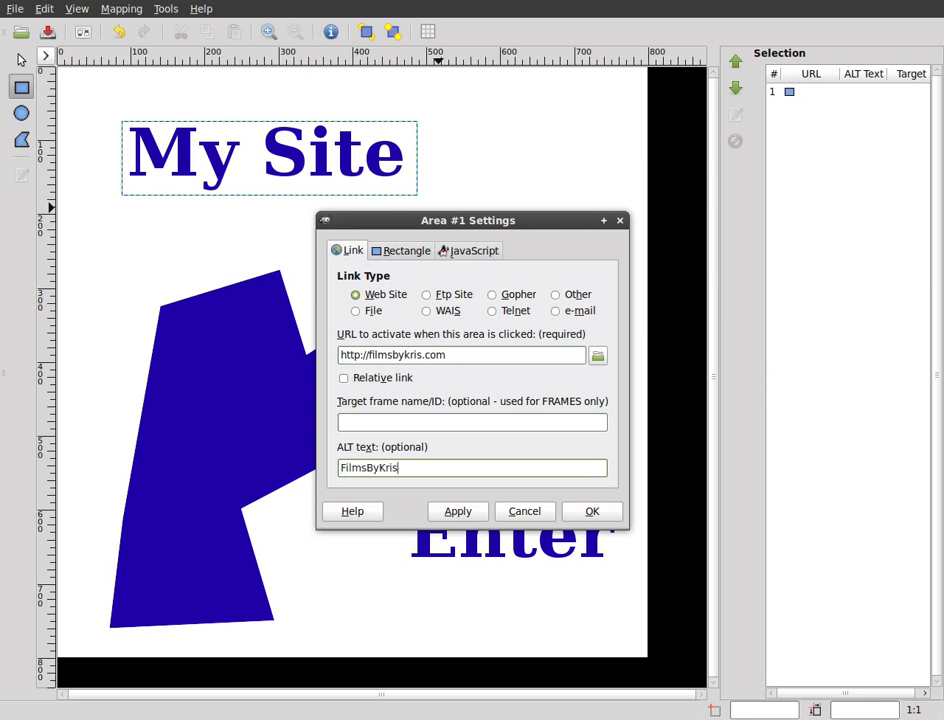
pyautogui.click(458, 512)
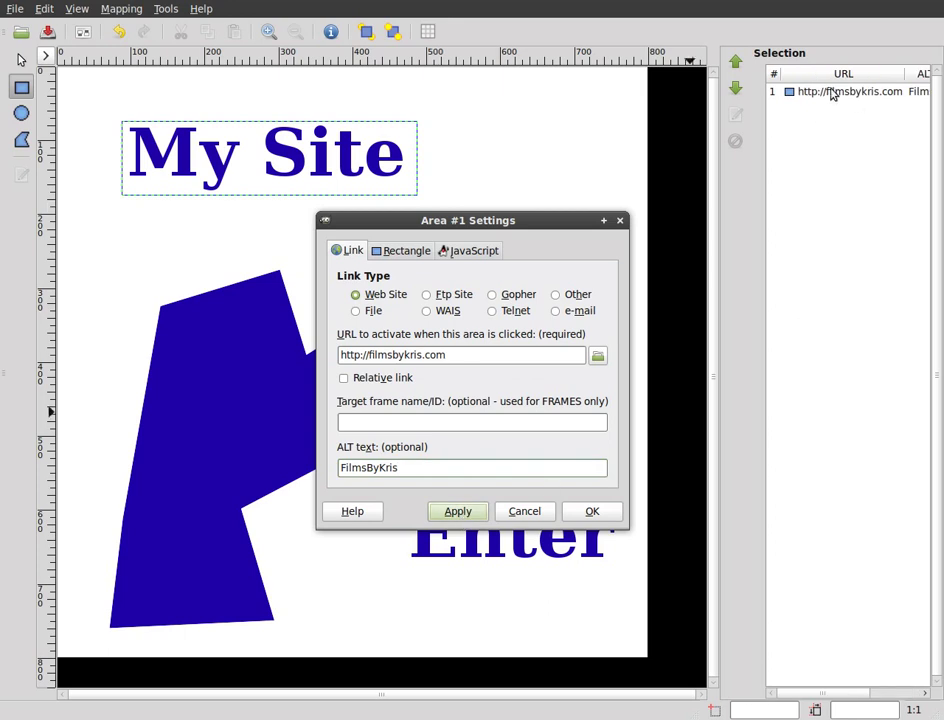
pyautogui.click(592, 512)
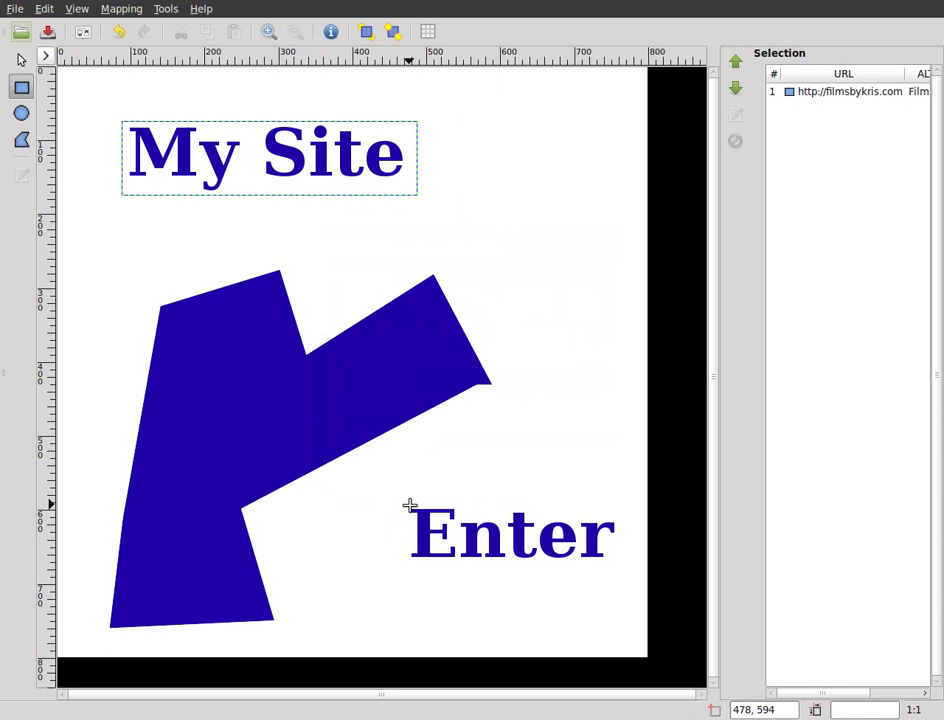
# - Draw a rectangle around 'Enter' and link it to home.html (type Other) with ALT 'home page'
pyautogui.moveTo(410, 506); pyautogui.dragTo(617, 567)
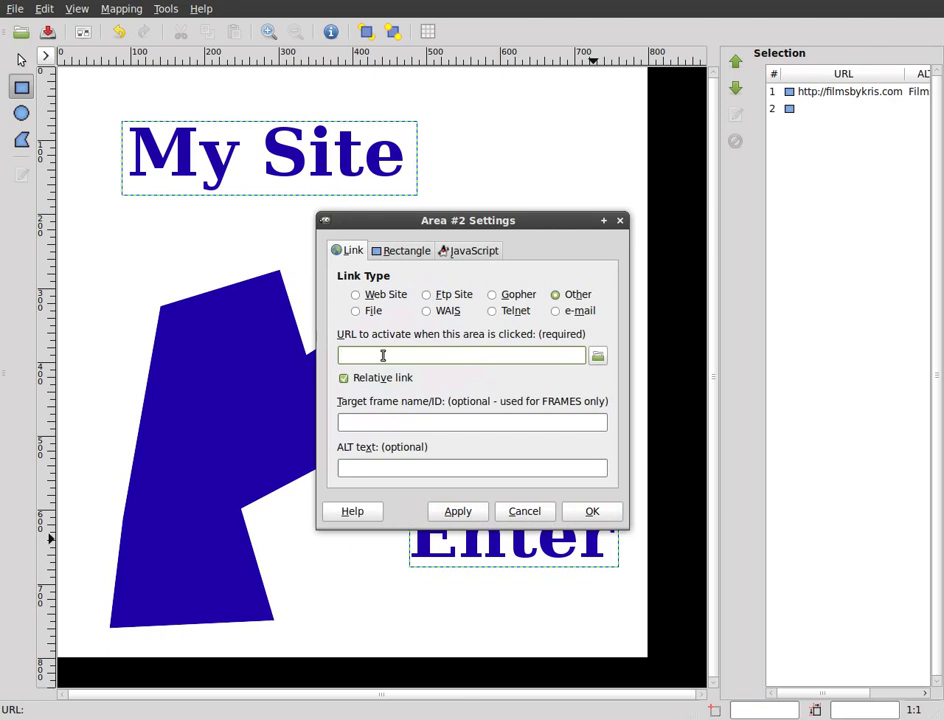
pyautogui.write('home.html')
pyautogui.click(370, 298)
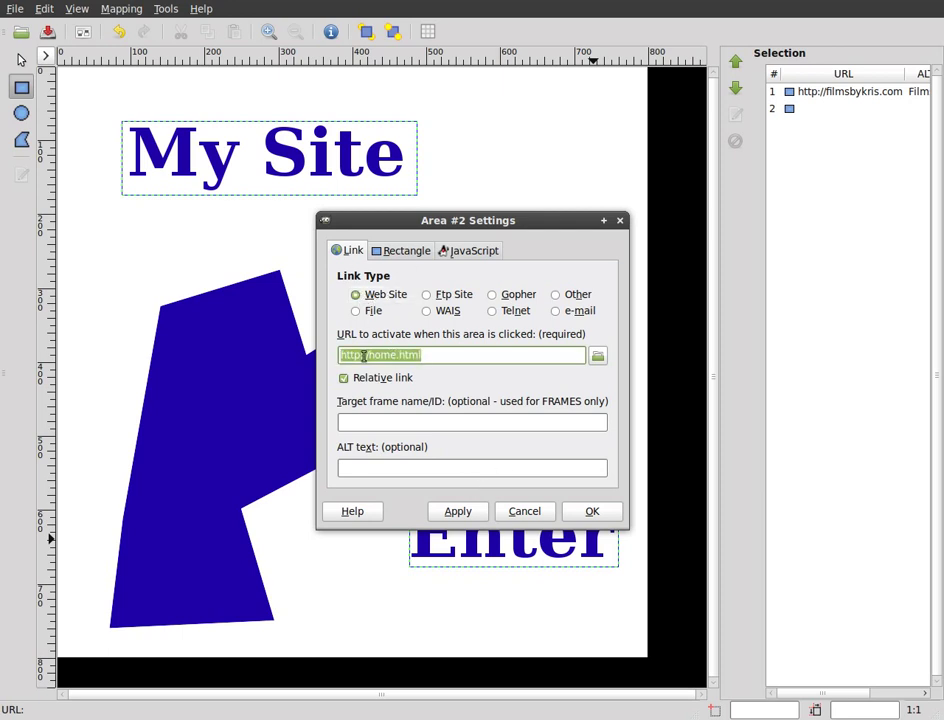
pyautogui.click(582, 303)
pyautogui.click(434, 467)
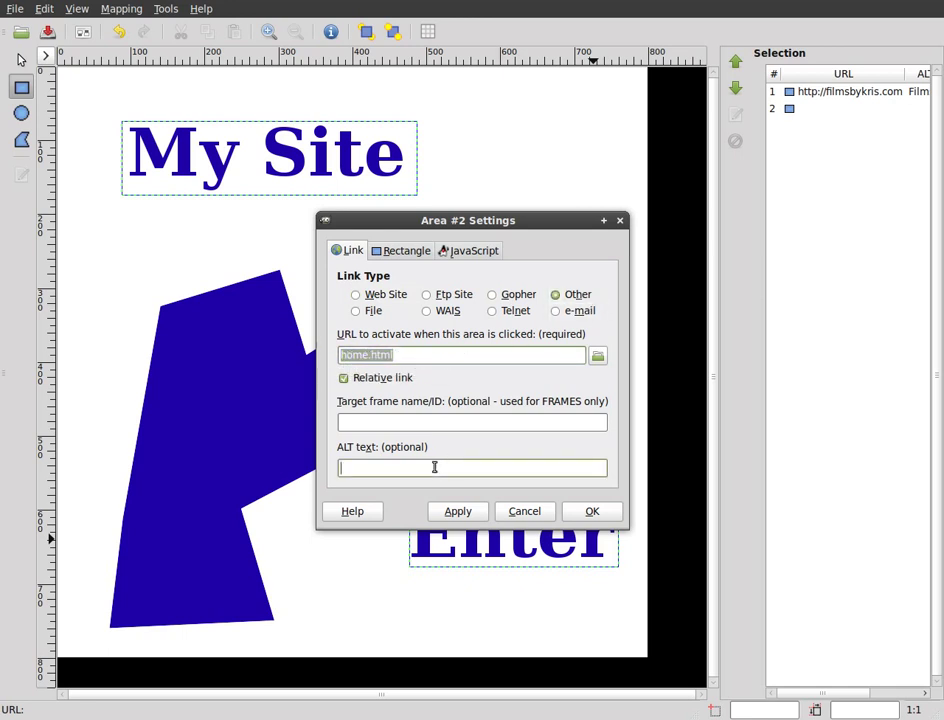
pyautogui.write('home page')
pyautogui.click(468, 511)
pyautogui.click(616, 513)
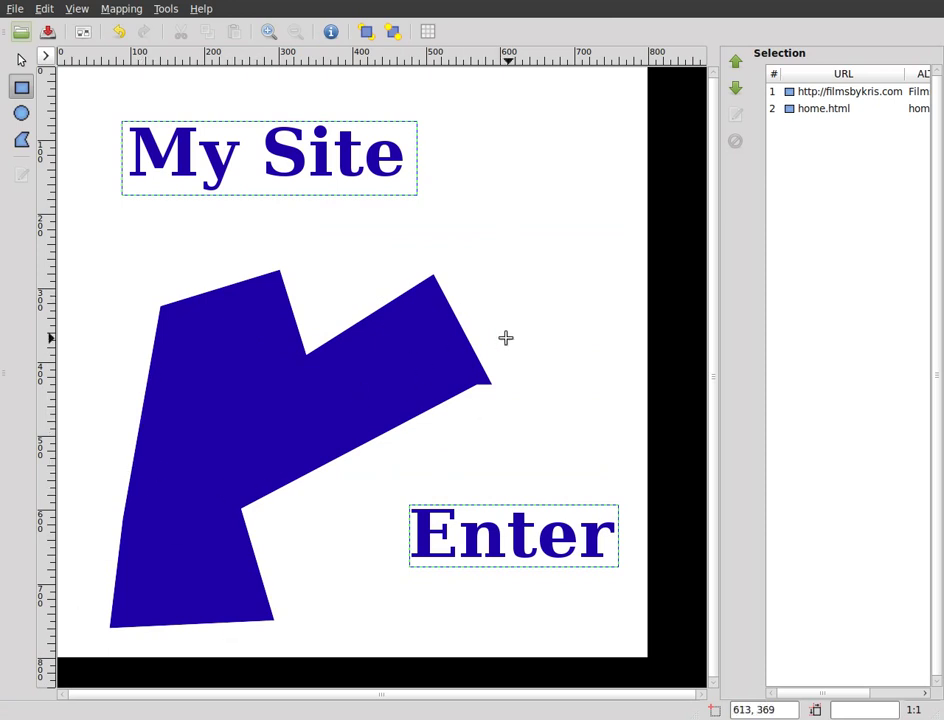
# - Outline the blue arrow as an eight-point polygon area
pyautogui.click(21, 140)
pyautogui.click(160, 306)
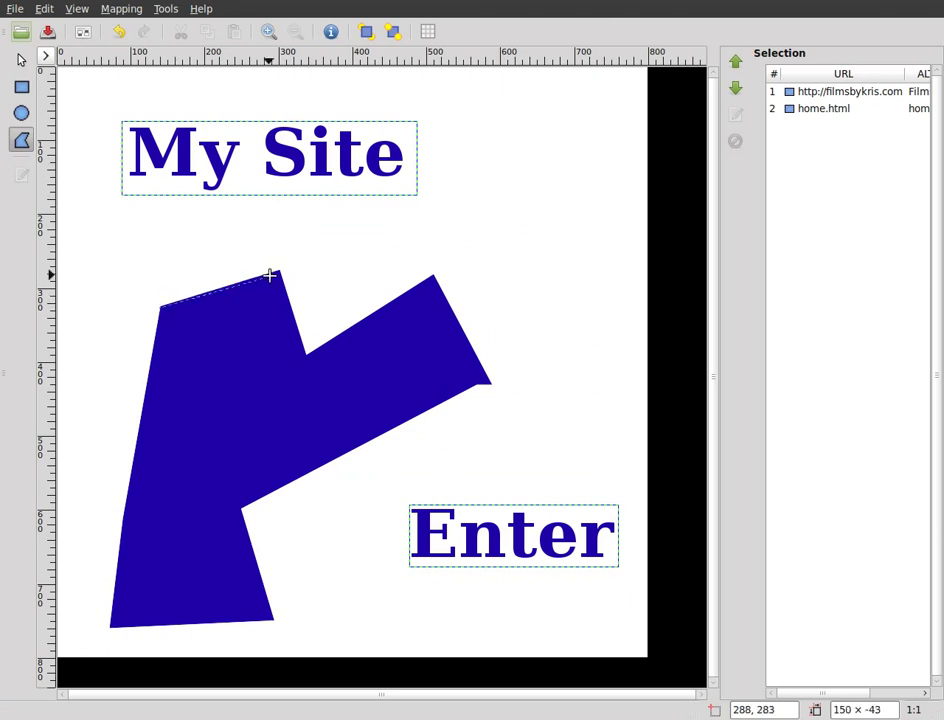
pyautogui.click(280, 270)
pyautogui.click(305, 352)
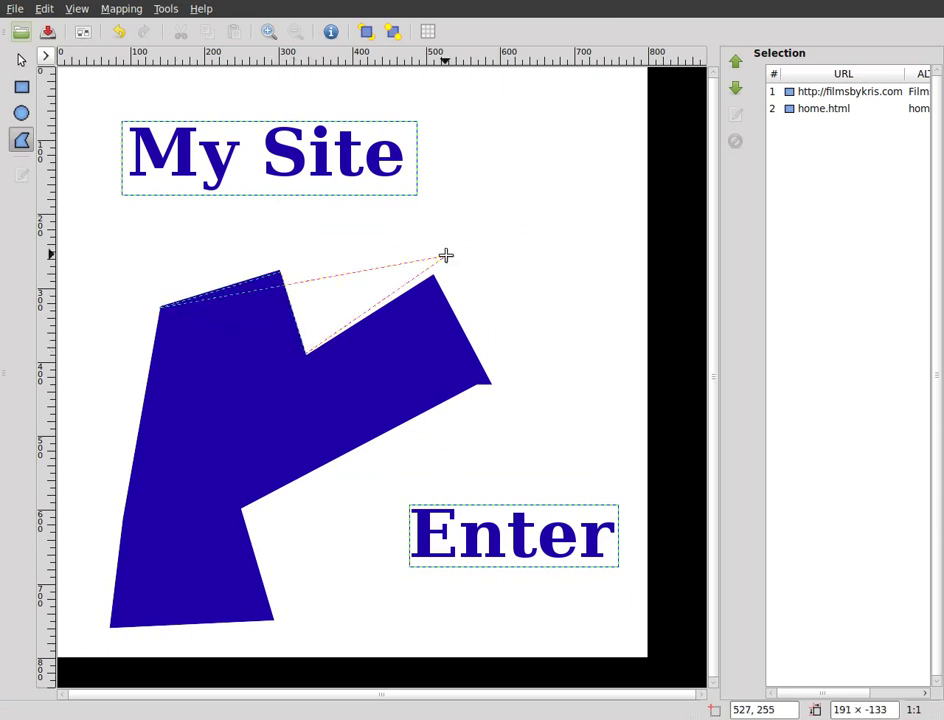
pyautogui.click(437, 274)
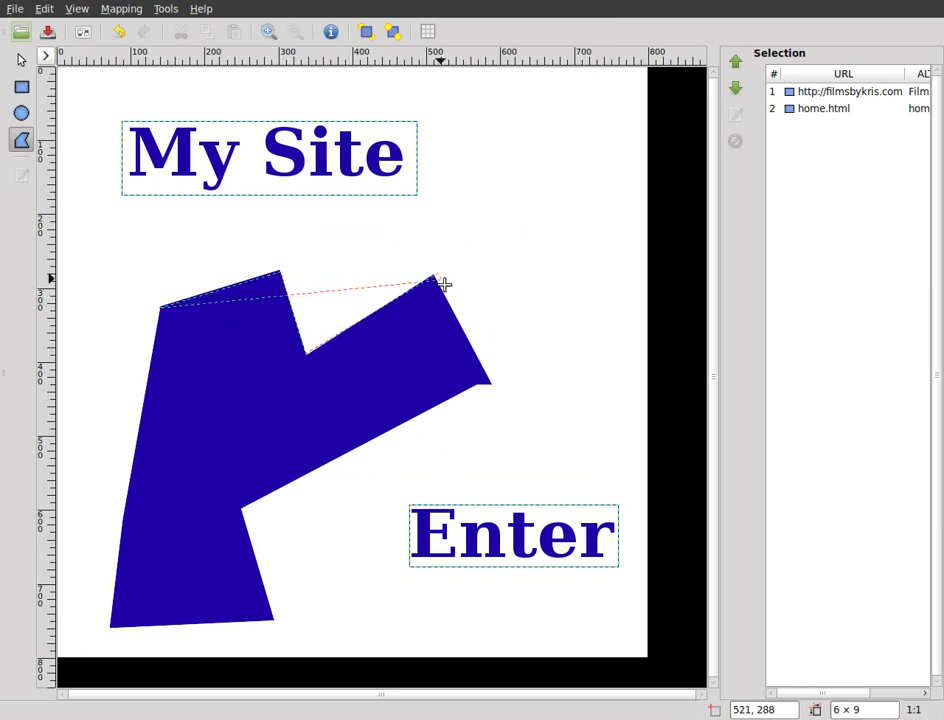
pyautogui.click(487, 381)
pyautogui.click(240, 508)
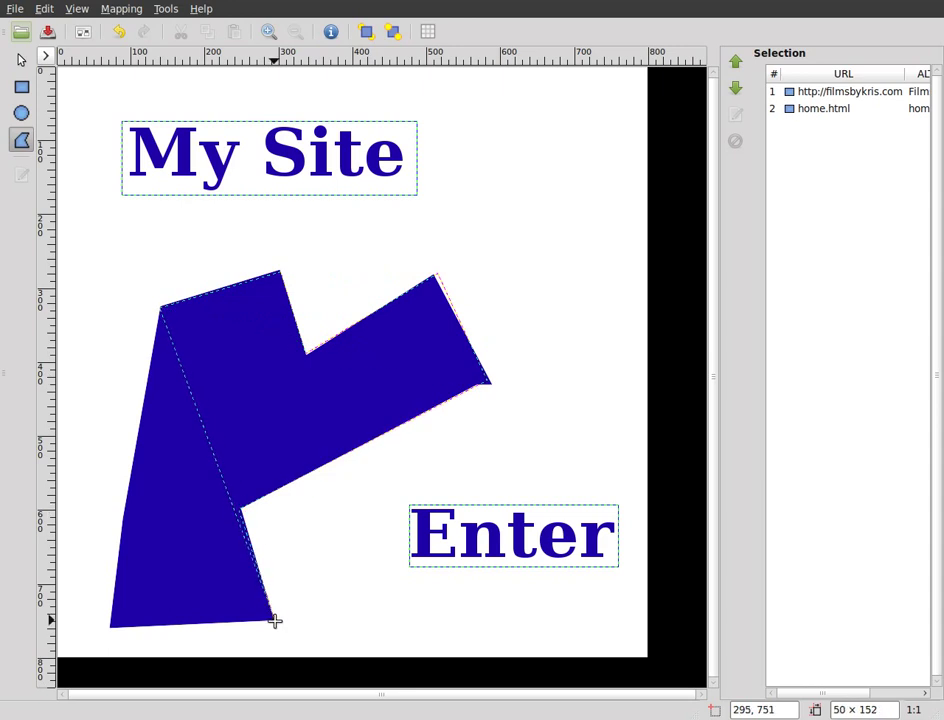
pyautogui.click(274, 620)
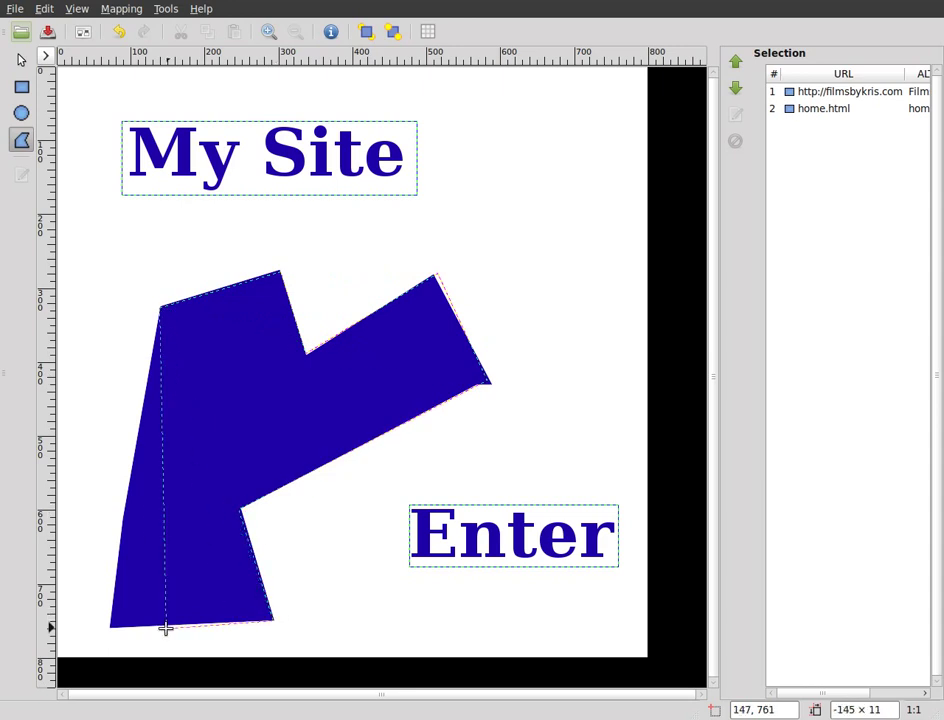
pyautogui.doubleClick(110, 627)
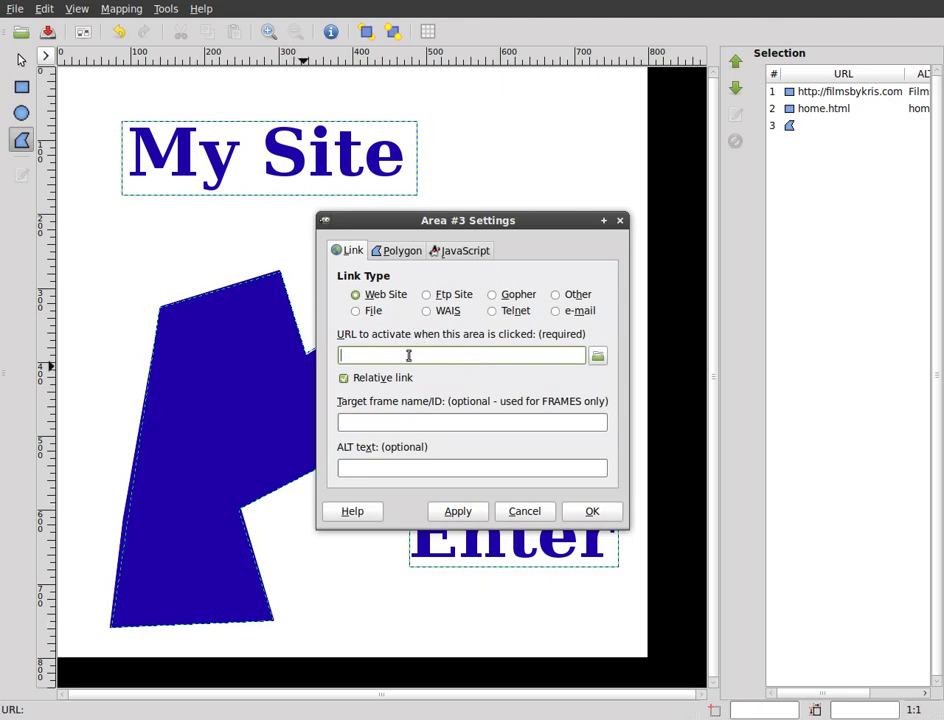
# - Link the arrow area as a web site to google.com with ALT text 'google'
pyautogui.write('google.com')
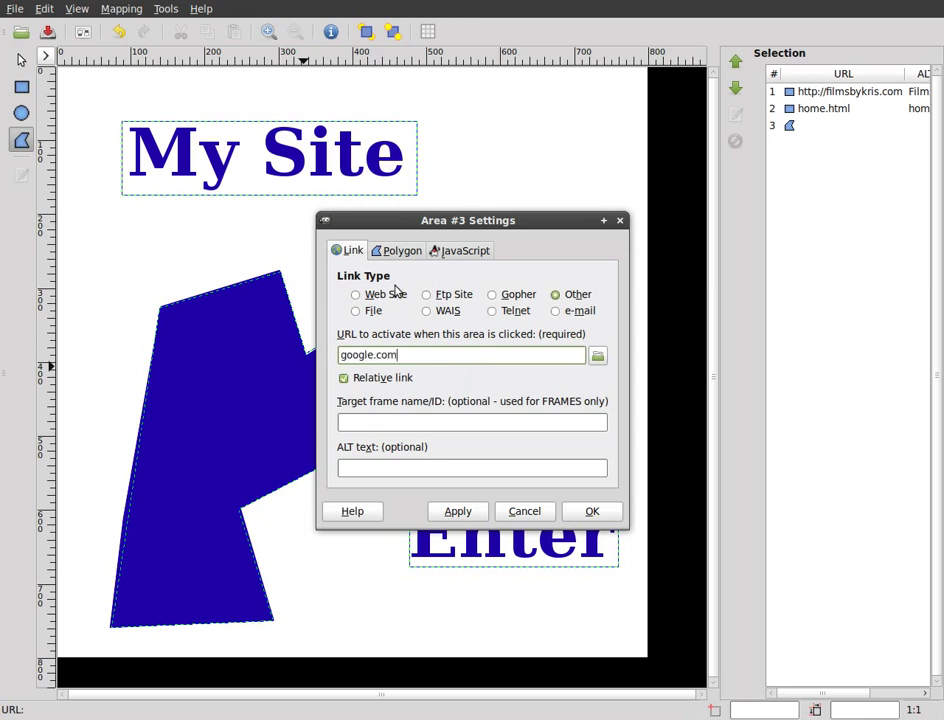
pyautogui.click(372, 296)
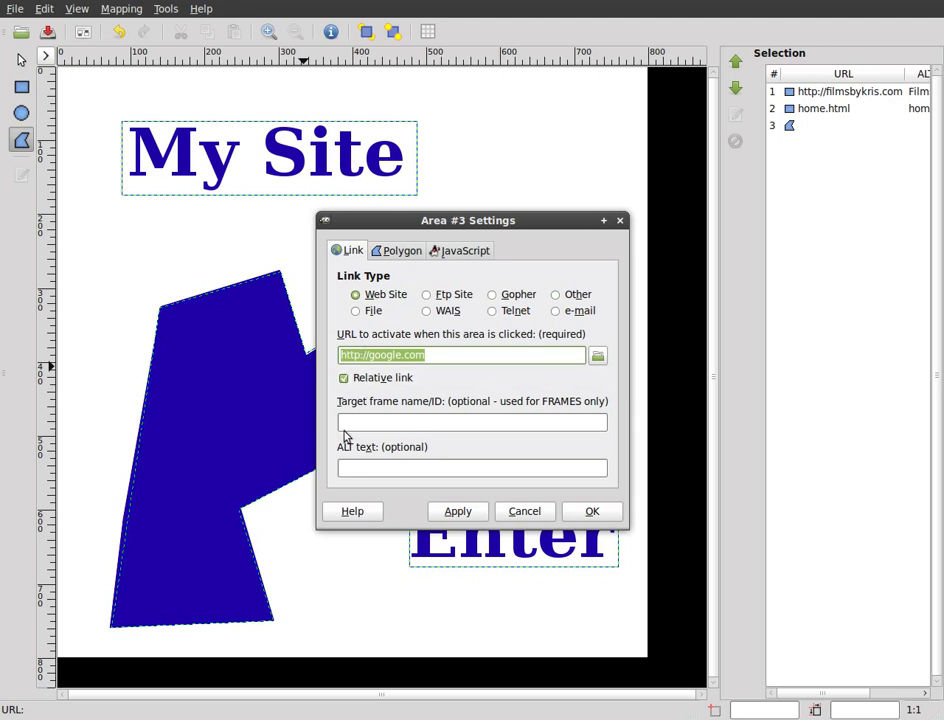
pyautogui.click(367, 463)
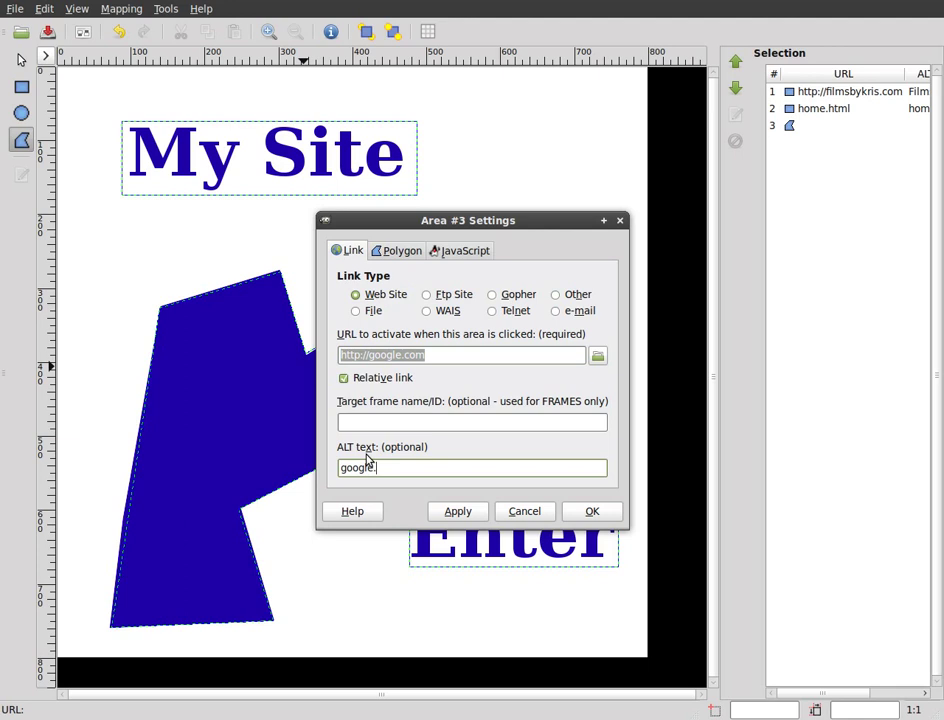
pyautogui.write('google')
pyautogui.click(458, 511)
pyautogui.click(577, 521)
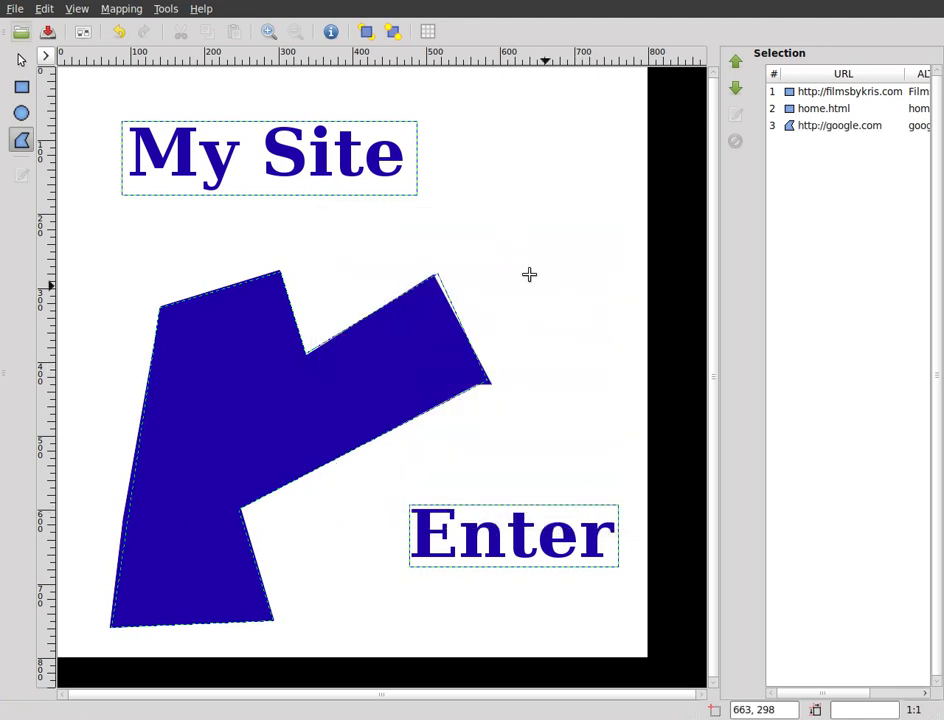
# - Save the image map, renaming the proposed site.png.map to site.map
pyautogui.click(46, 32)
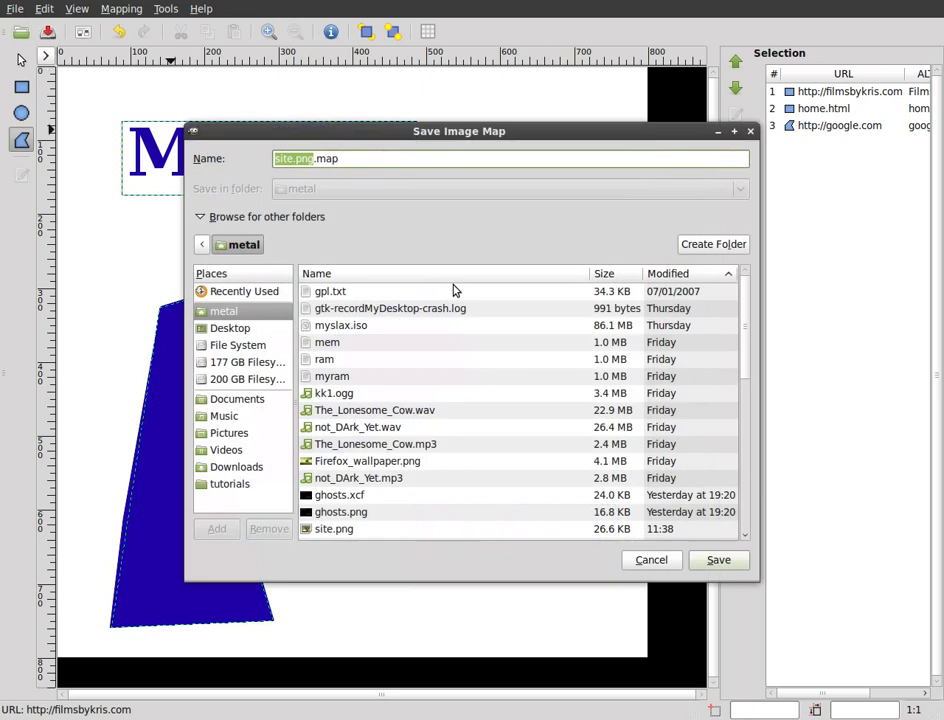
pyautogui.click(281, 158)
pyautogui.moveTo(281, 158); pyautogui.dragTo(314, 158)
pyautogui.click(341, 158)
pyautogui.click(314, 158)
pyautogui.press('BackSpace')
pyautogui.press('BackSpace')
pyautogui.press('BackSpace')
pyautogui.press('BackSpace')
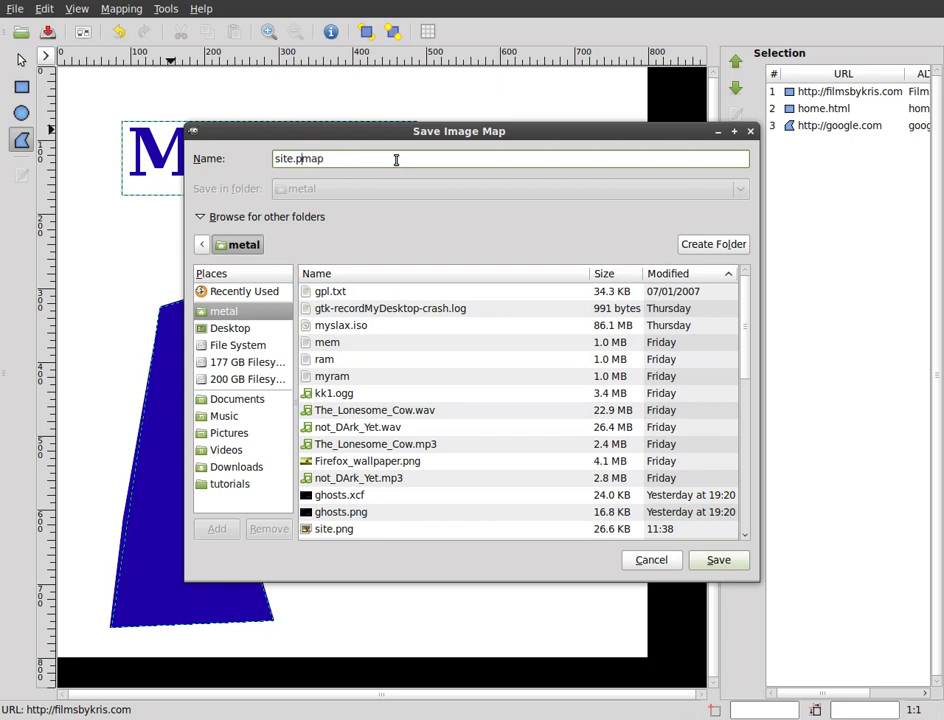
pyautogui.write('.')
pyautogui.click(718, 560)
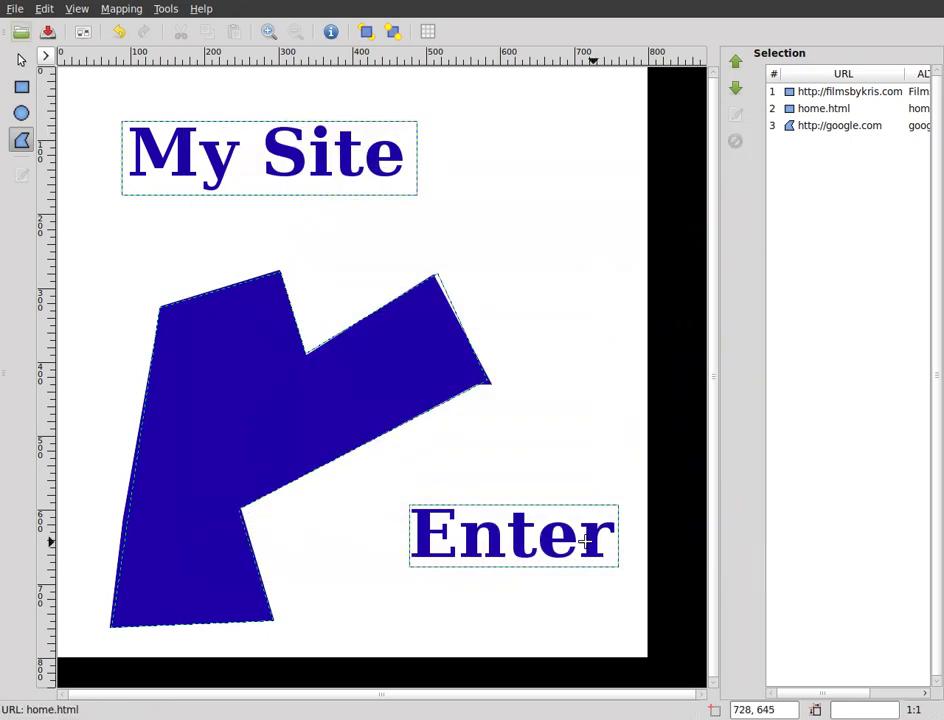
# - Open the Home folder in the file manager and open site.map in the text editor
pyautogui.click(30, 712)
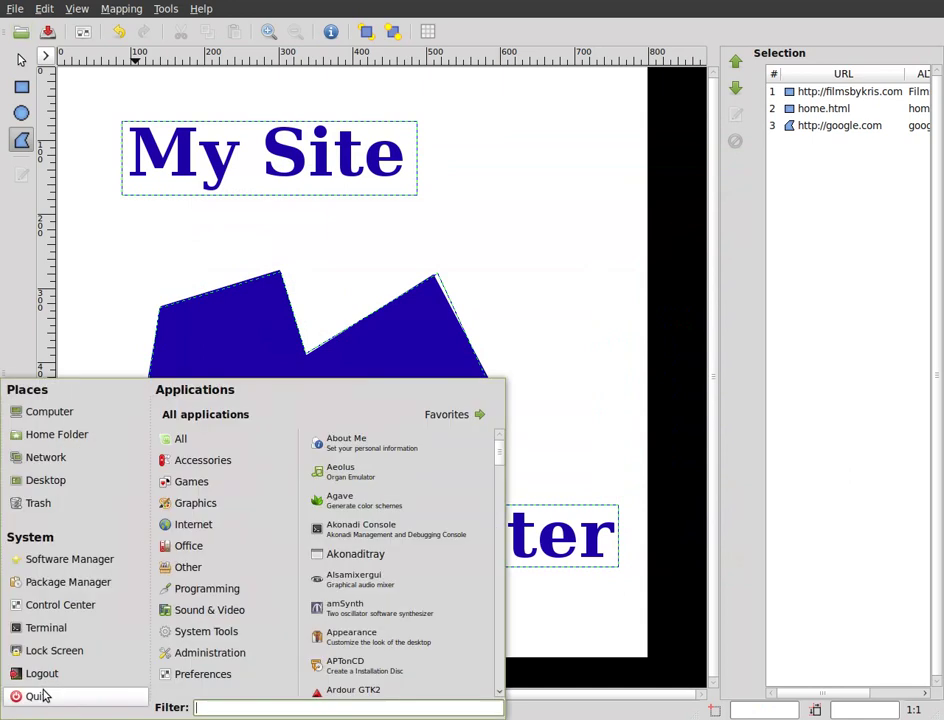
pyautogui.click(60, 436)
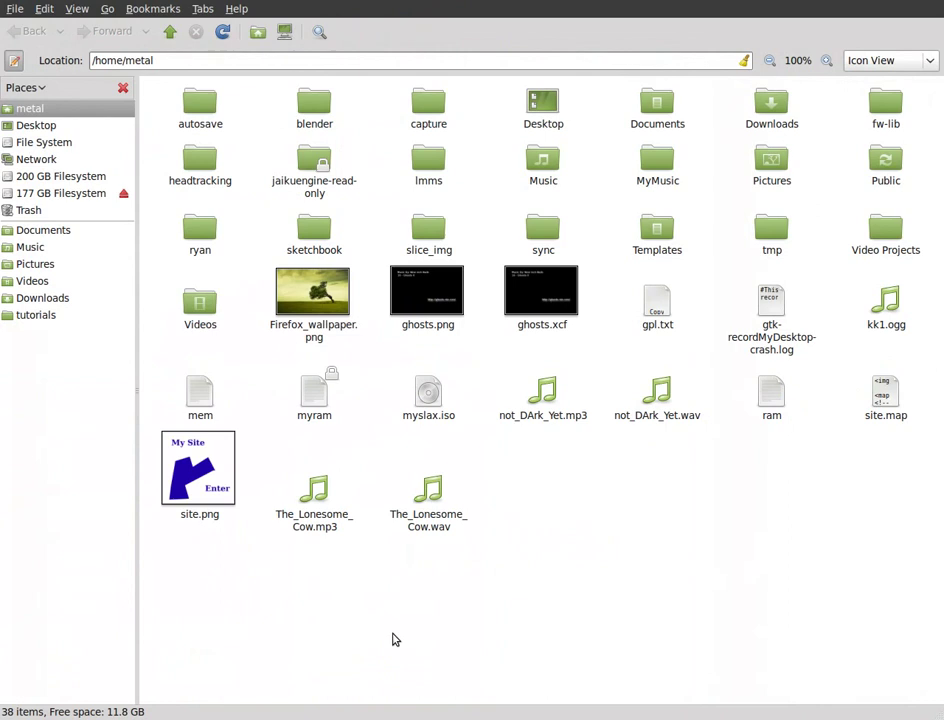
pyautogui.click(198, 512)
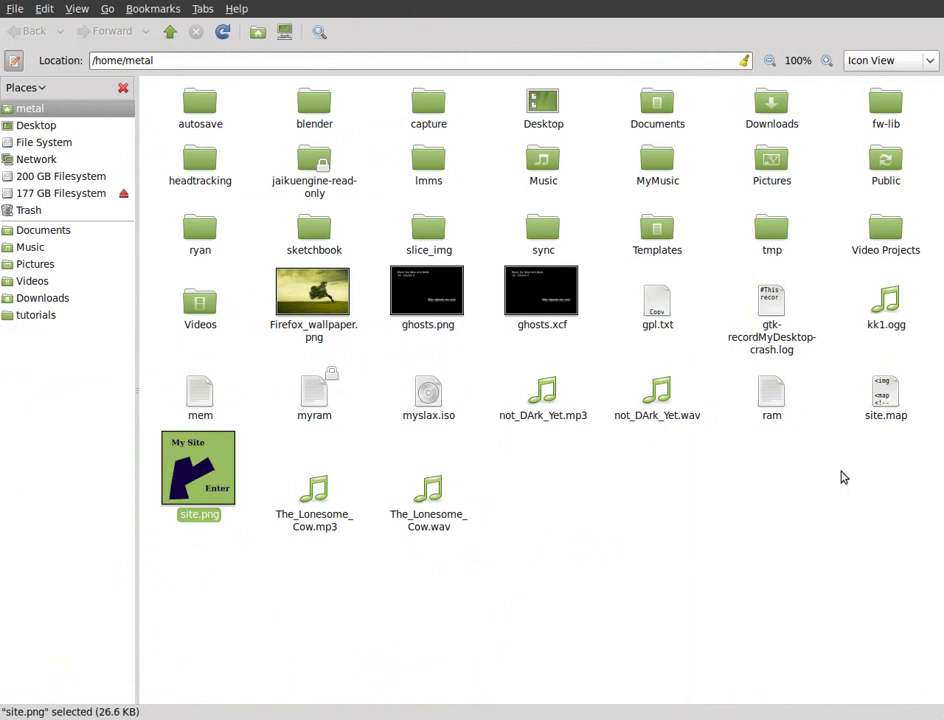
pyautogui.click(874, 412)
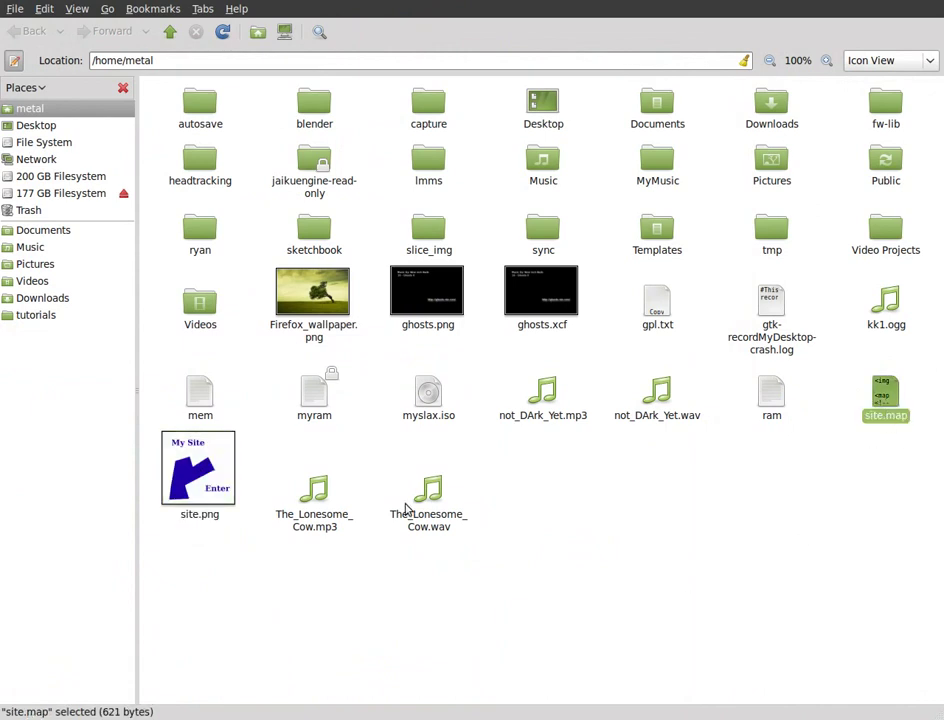
pyautogui.click(198, 475)
pyautogui.doubleClick(888, 398)
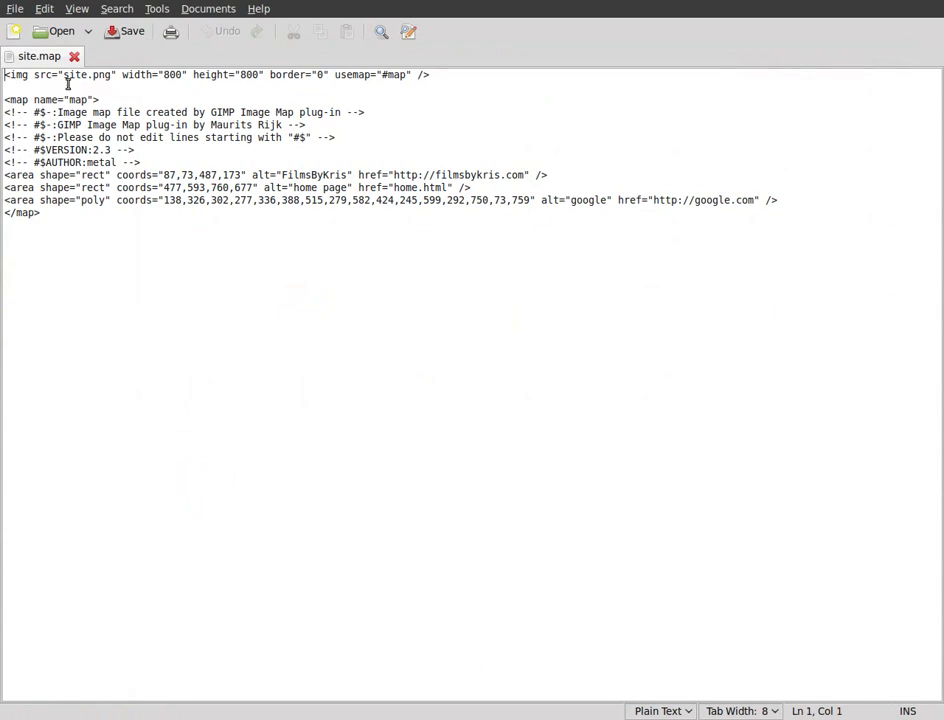
# - Save the selected image-map code in gedit as site.html, then close gedit
pyautogui.moveTo(64, 76); pyautogui.dragTo(114, 76)
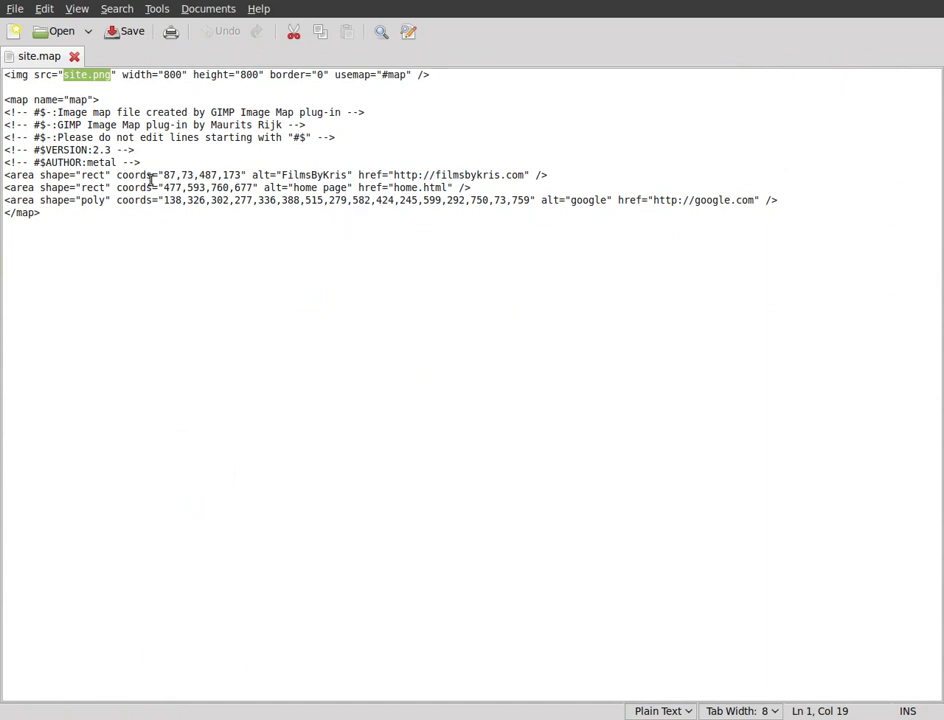
pyautogui.moveTo(103, 219); pyautogui.dragTo(2, 80)
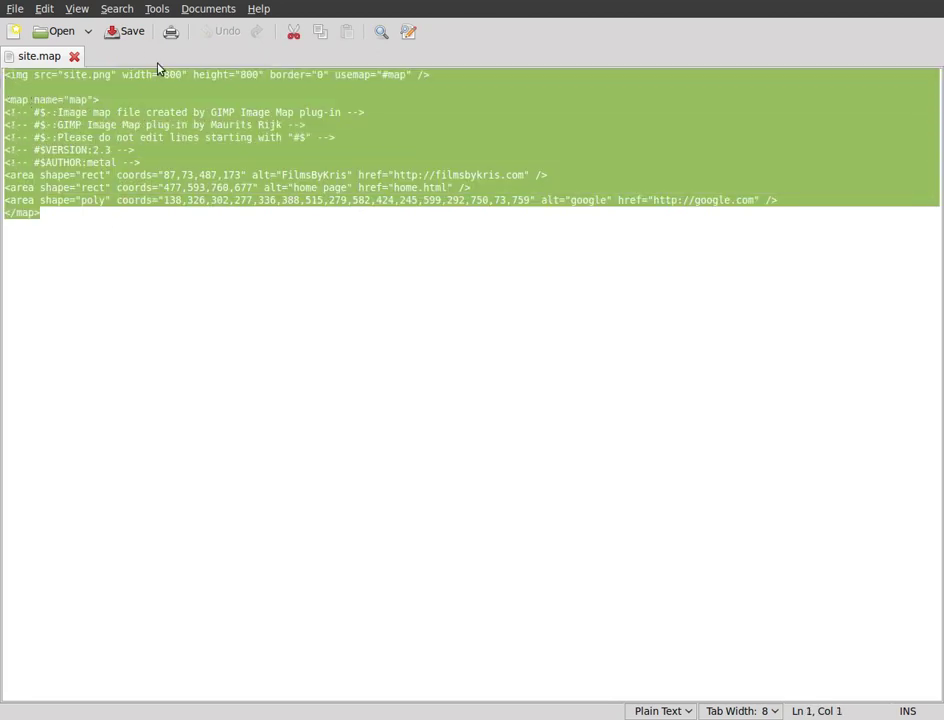
pyautogui.click(15, 8)
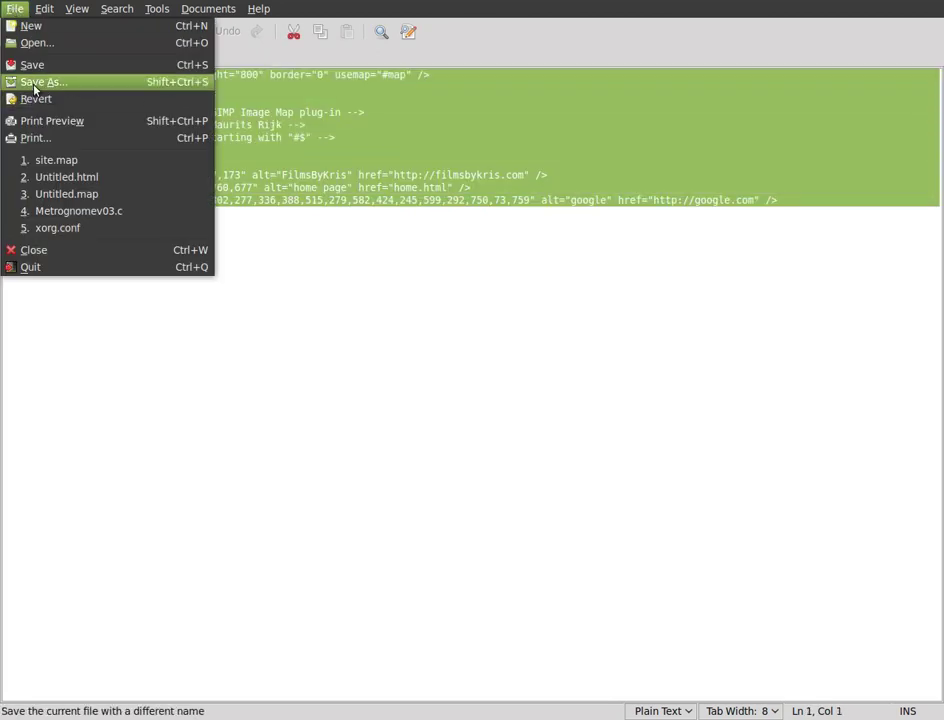
pyautogui.click(38, 82)
pyautogui.click(361, 177)
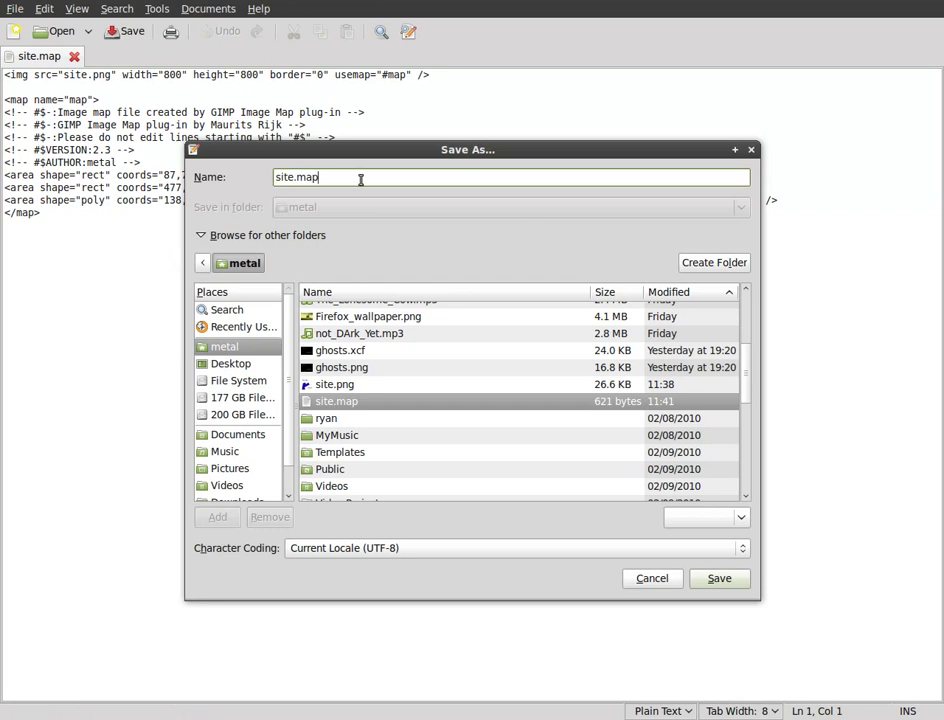
pyautogui.write('html')
pyautogui.press('Return')
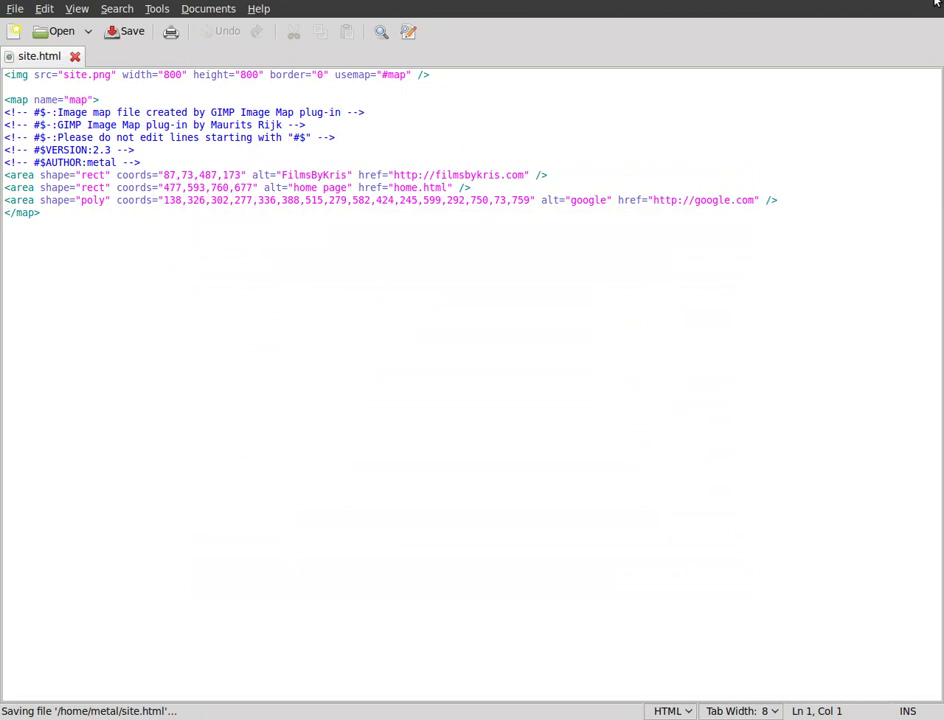
pyautogui.click(937, 4)
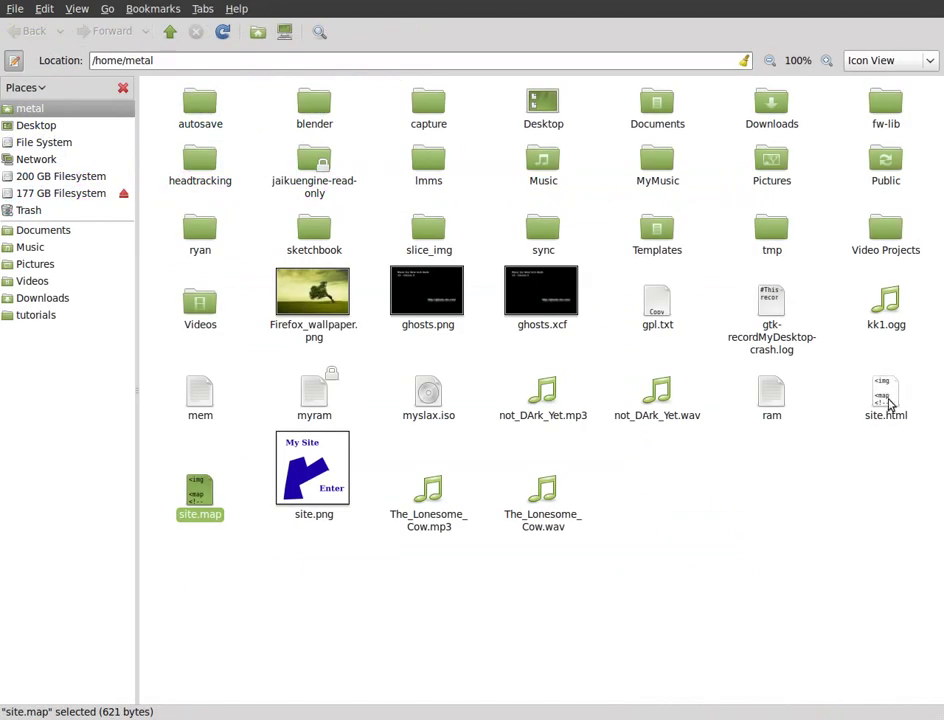
# - Open site.html from the home folder in Firefox to view the My Site image
pyautogui.click(897, 424)
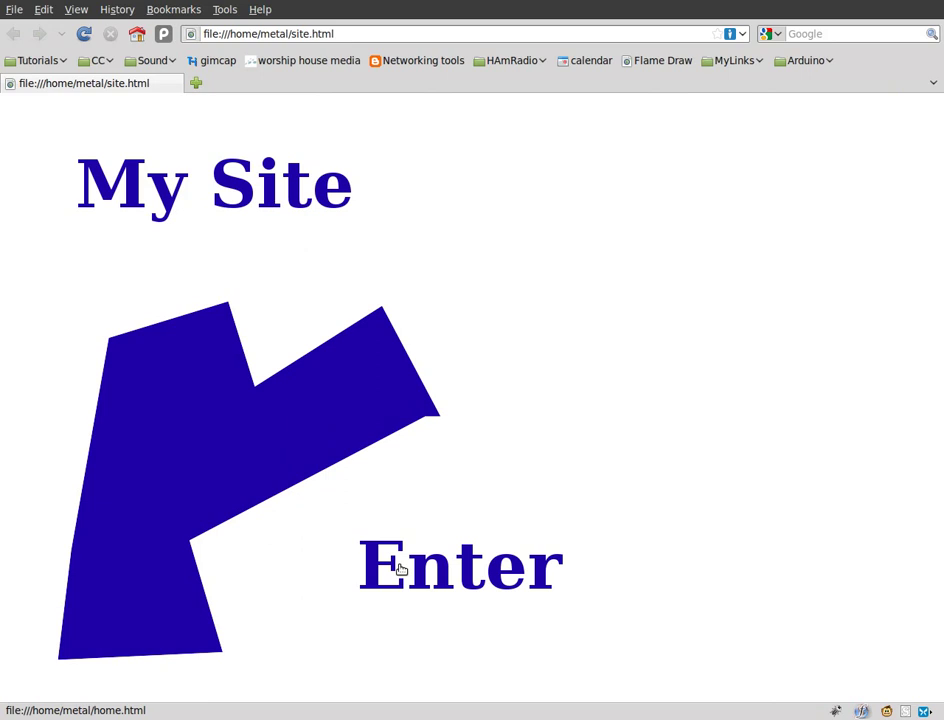
pyautogui.click(229, 201)
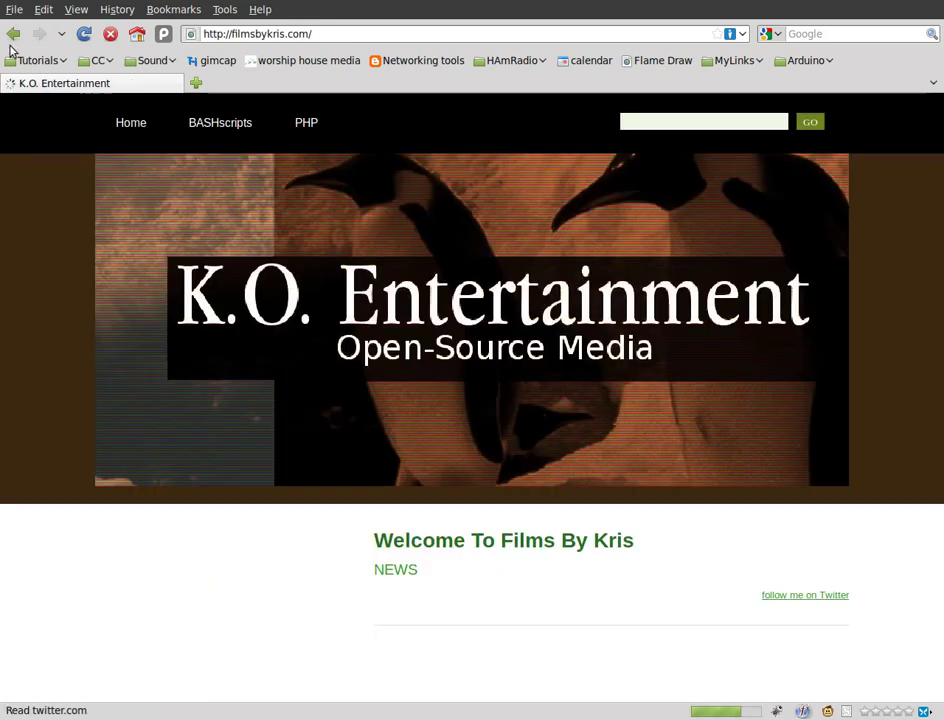
pyautogui.click(12, 36)
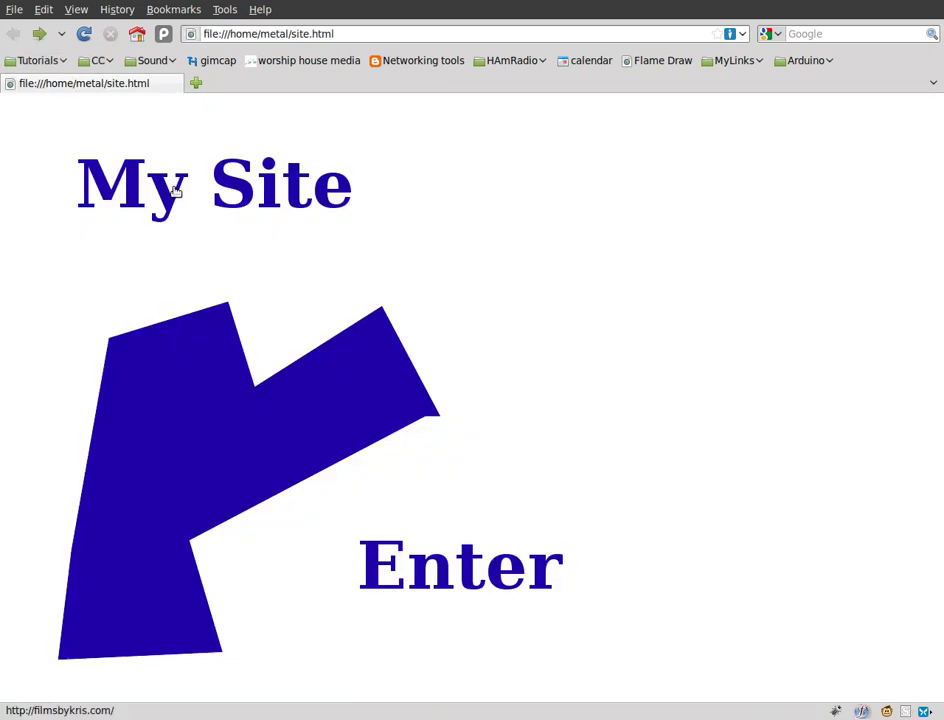
pyautogui.click(302, 439)
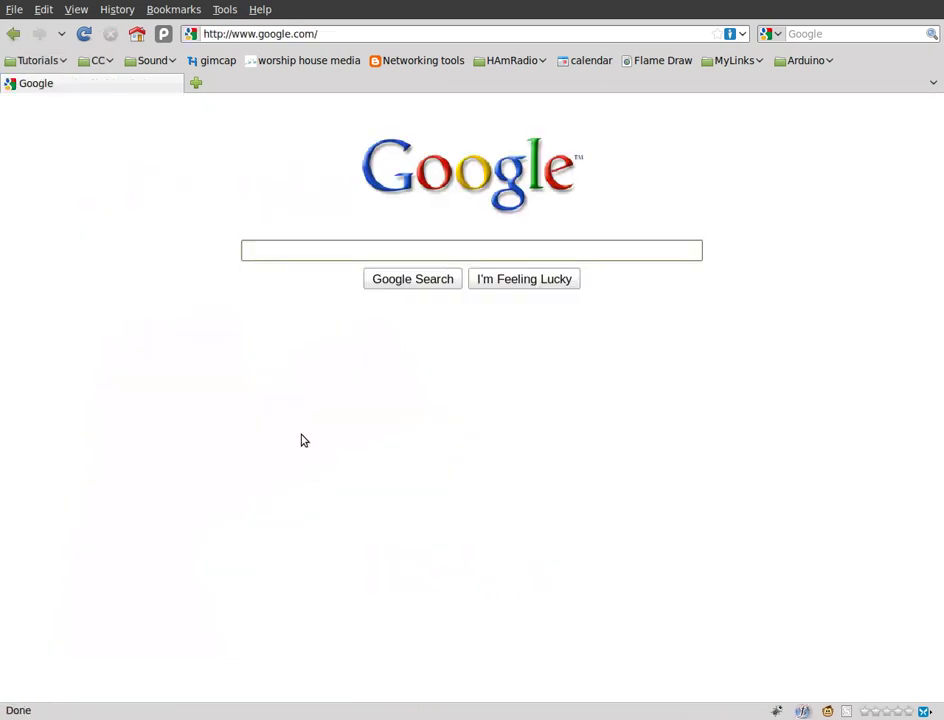
pyautogui.click(13, 36)
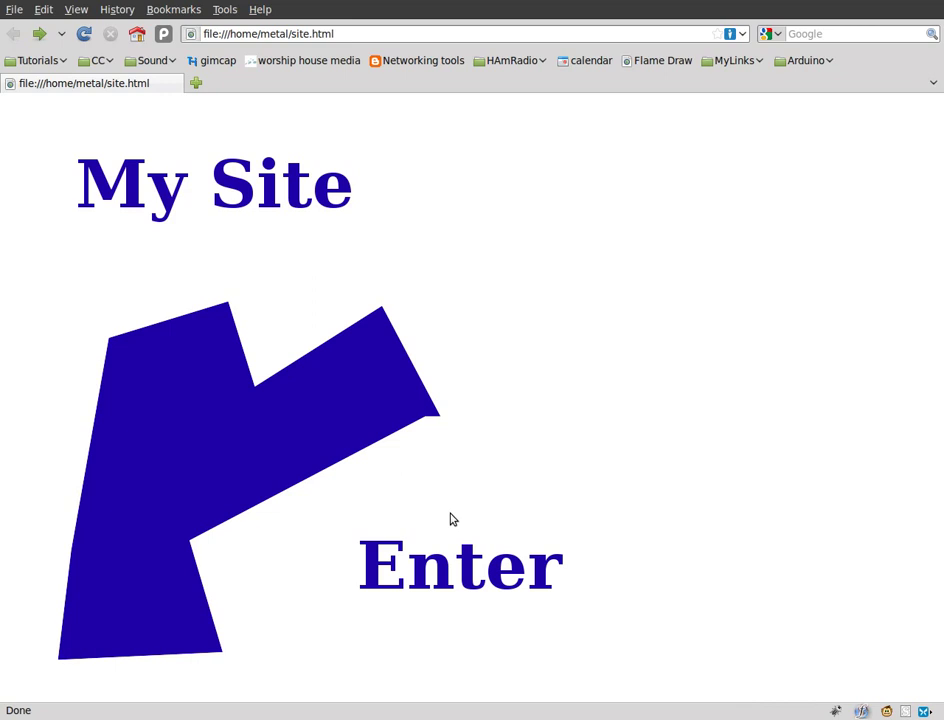
pyautogui.click(473, 574)
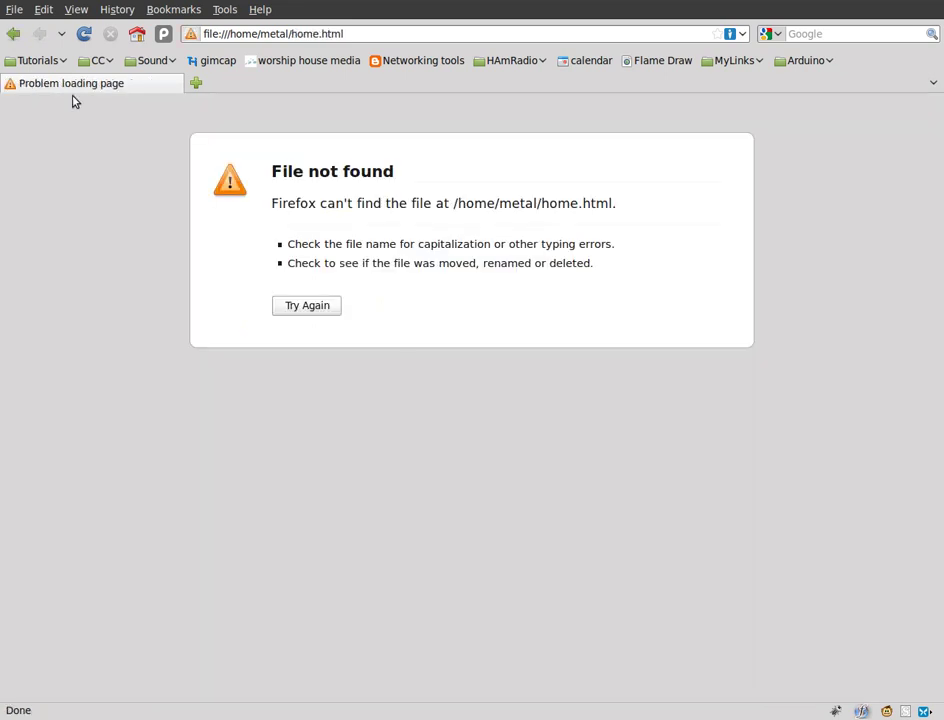
pyautogui.click(9, 36)
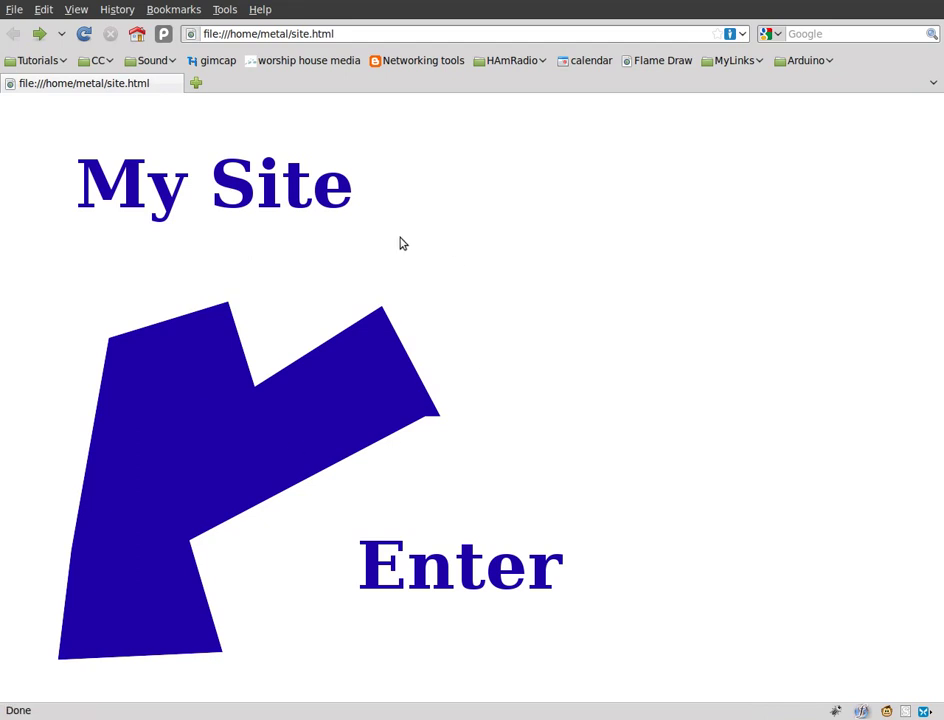